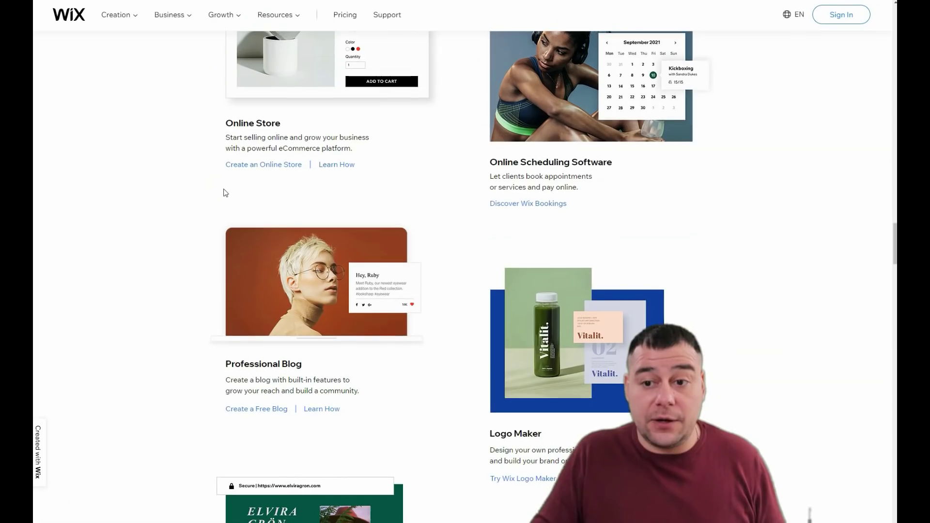
- Scroll through the My Sites list, then start creating a new site
scroll(225, 193, "up", 20)
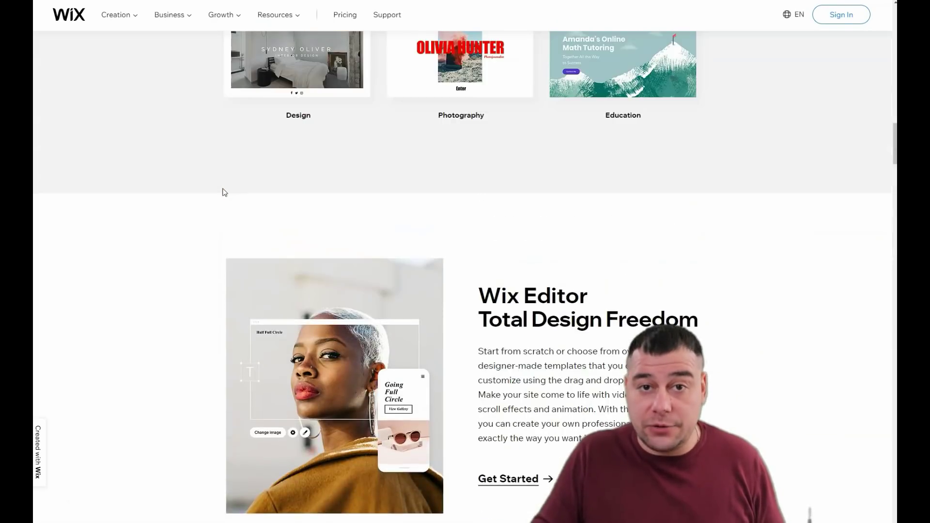
scroll(225, 193, "up", 10)
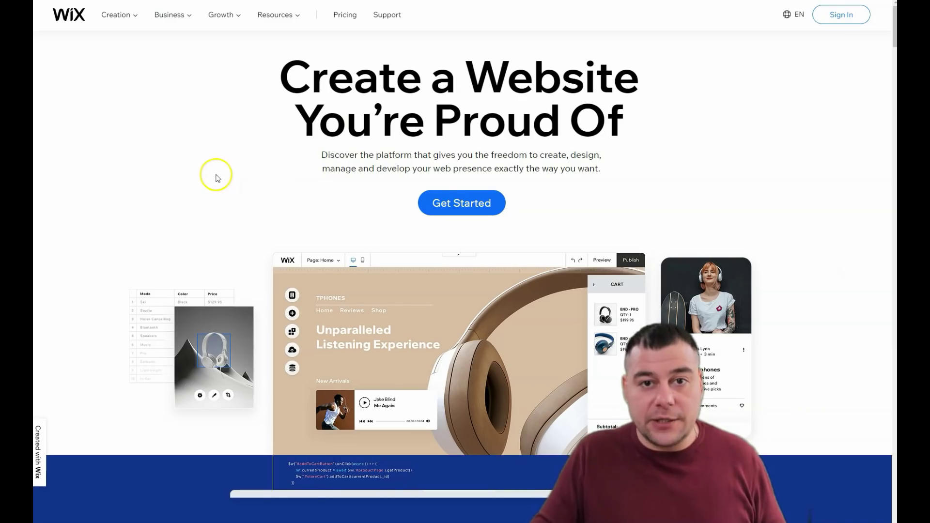
scroll(216, 178, "down", 5)
scroll(217, 179, "up", 5)
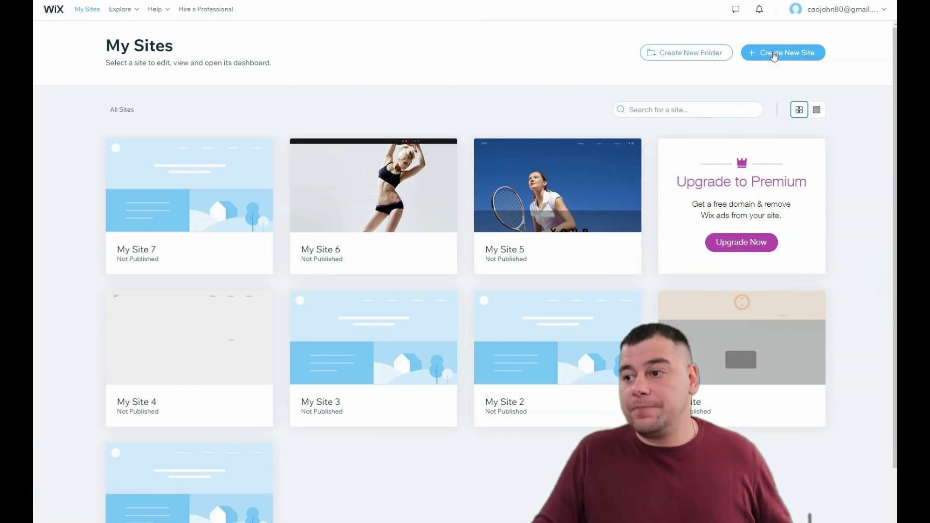
left_click(774, 55)
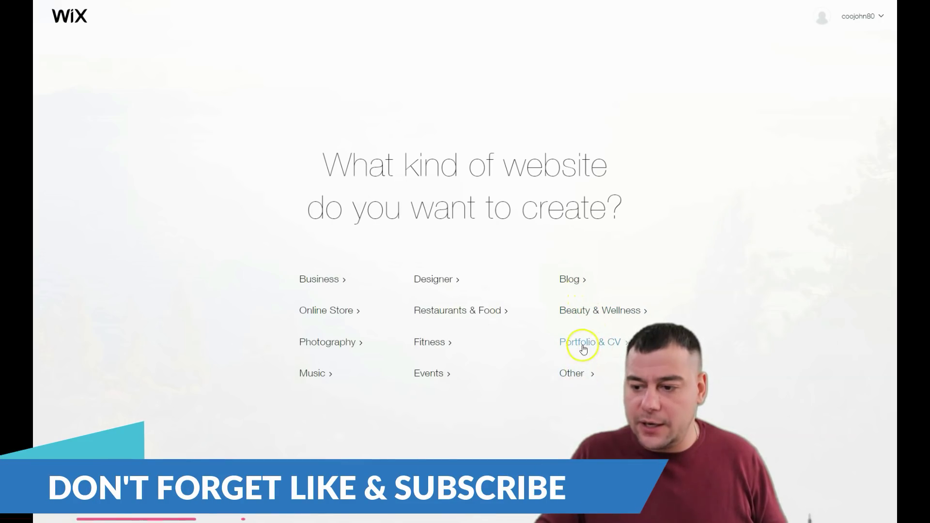
- Choose a website category and browse the templates to the Modeling Agency template
left_click(577, 373)
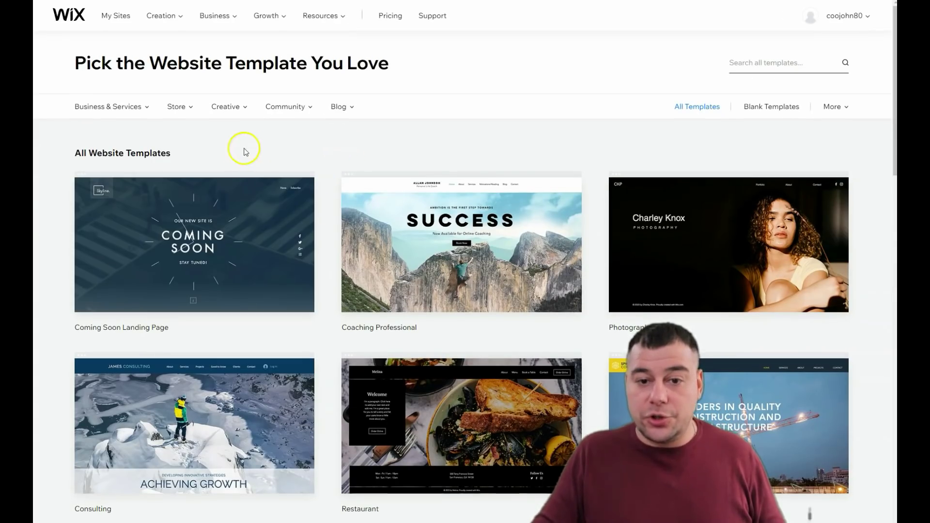
mouse_move(116, 109)
scroll(426, 378, "down", 7)
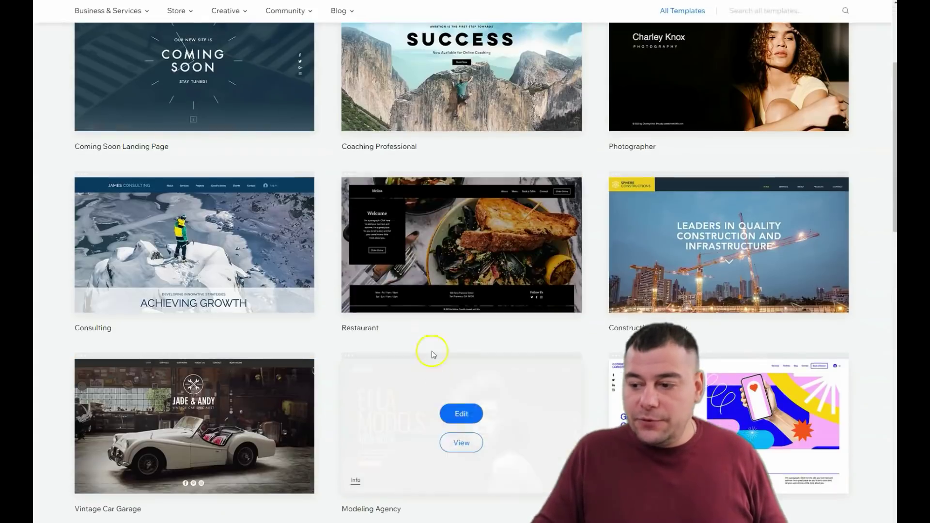
mouse_move(422, 204)
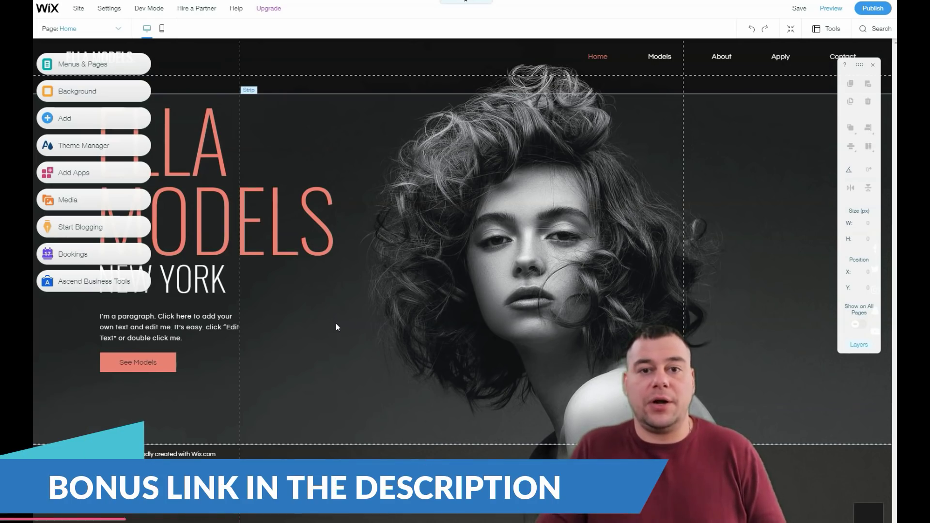
- Select and deselect the hero strip, then bring up the Settings menu from the Site menu
left_click(349, 328)
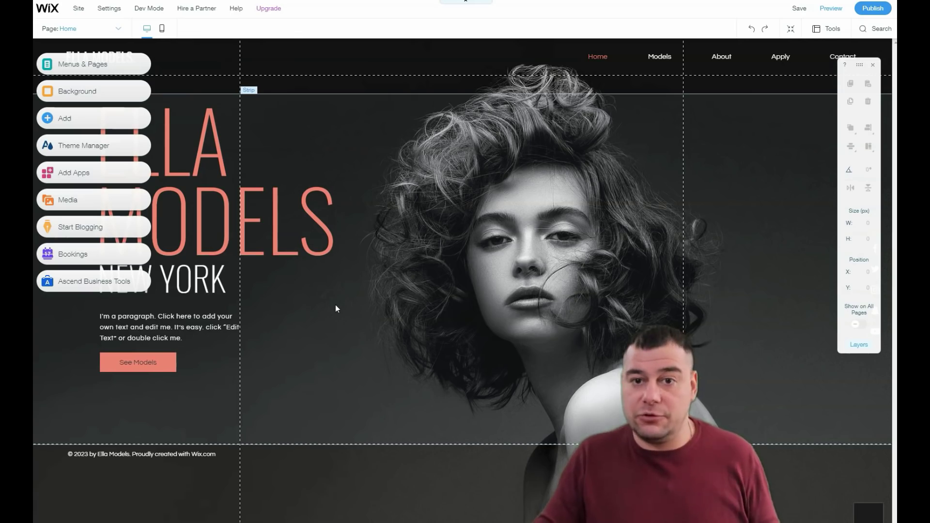
left_click(297, 170)
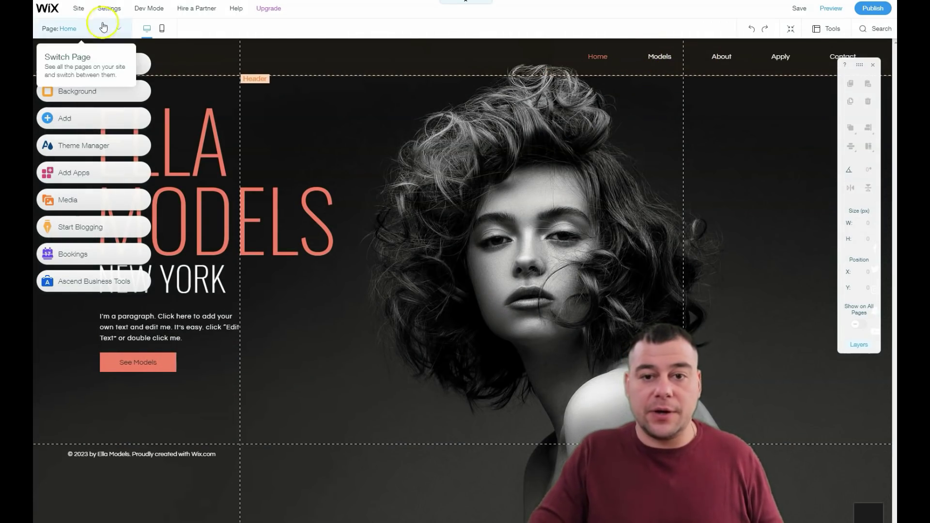
left_click(80, 10)
mouse_move(109, 11)
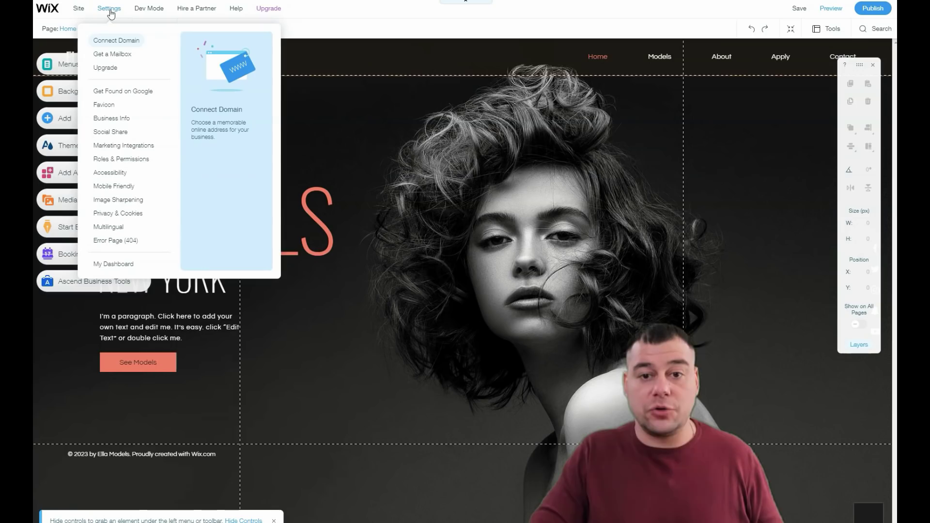
- Look over the Connect Domain and Favicon settings, switch to the Site menu, and select the header
left_click(111, 45)
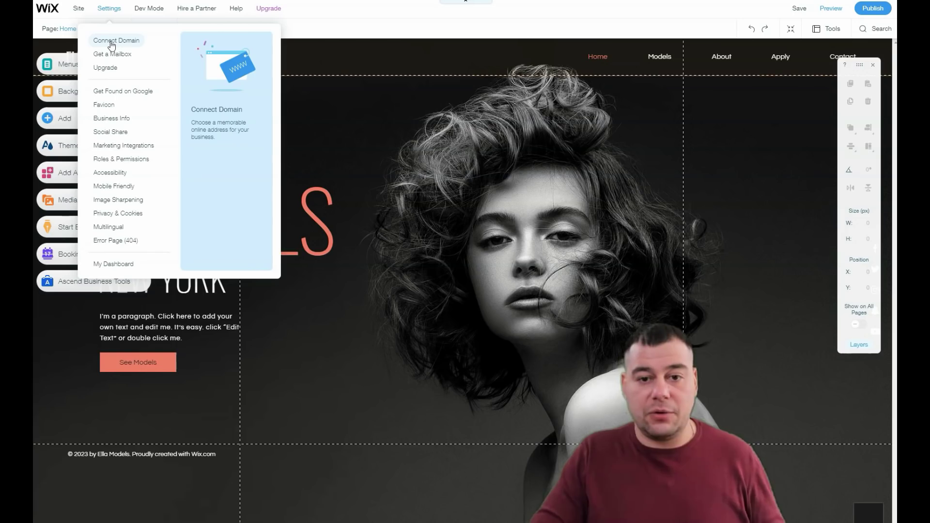
left_click(113, 109)
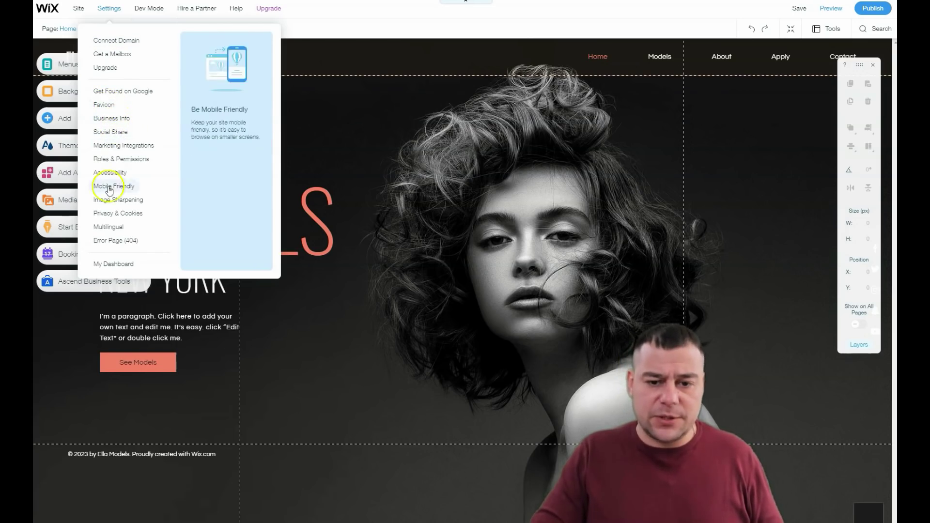
left_click(83, 14)
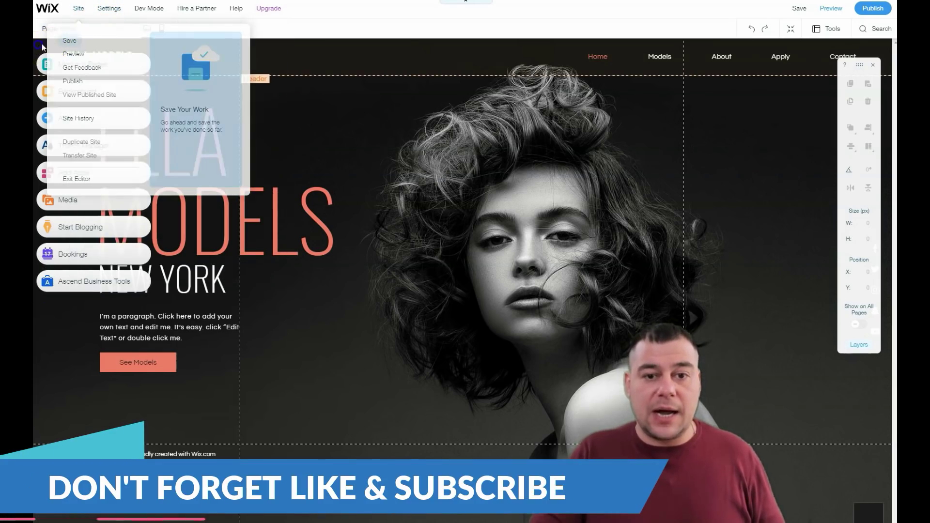
left_click(116, 55)
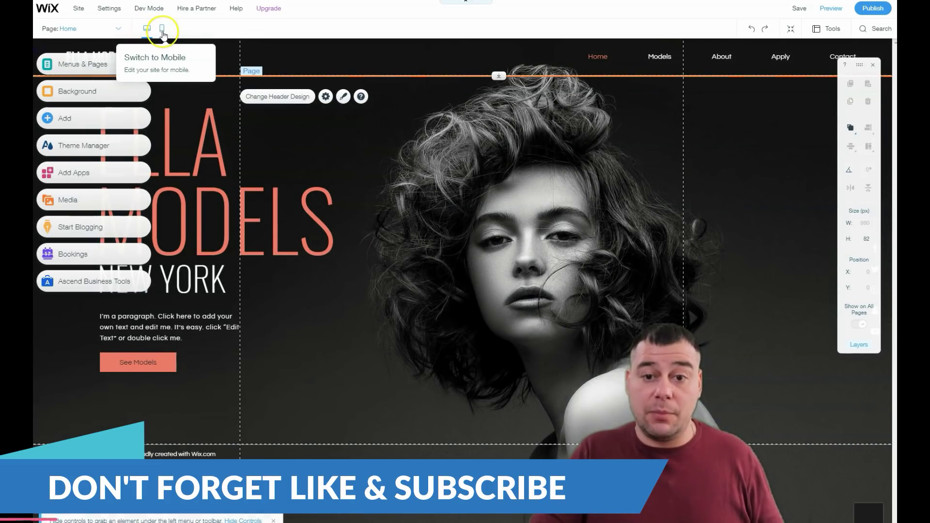
left_click(163, 33)
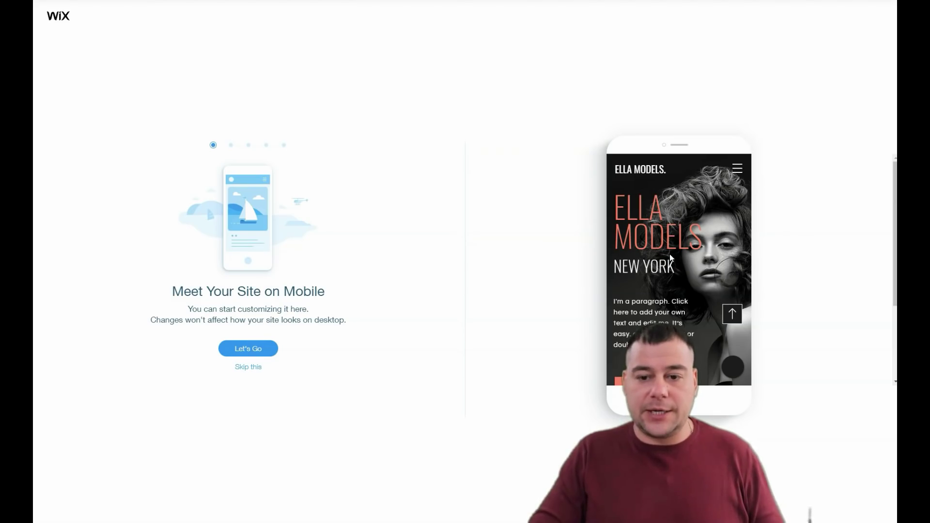
left_click(246, 370)
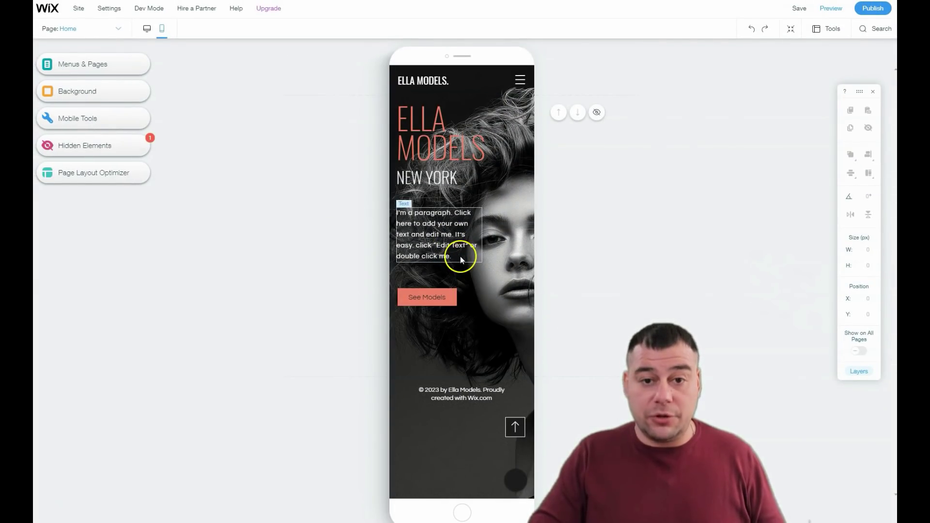
left_click(146, 34)
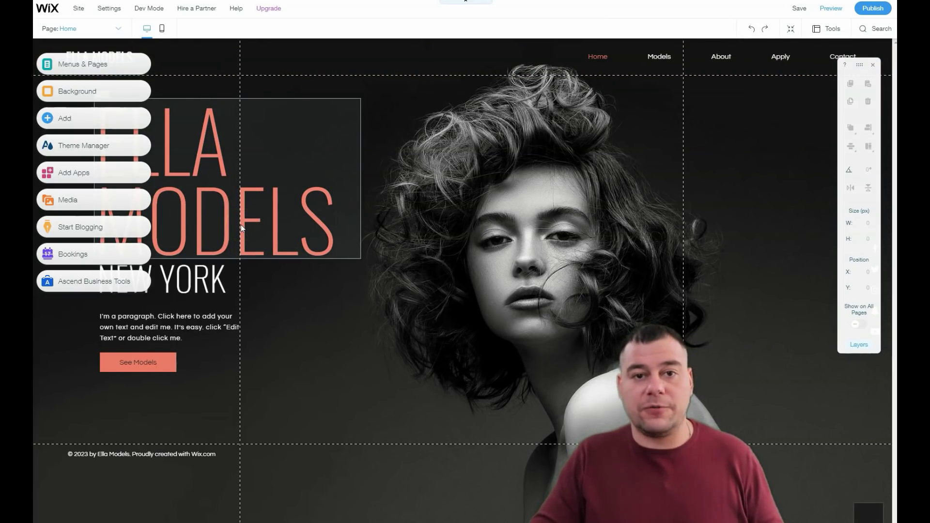
- Open Menus & Pages and scroll through the Home, Models, About, Apply and Contact pages
left_click(97, 77)
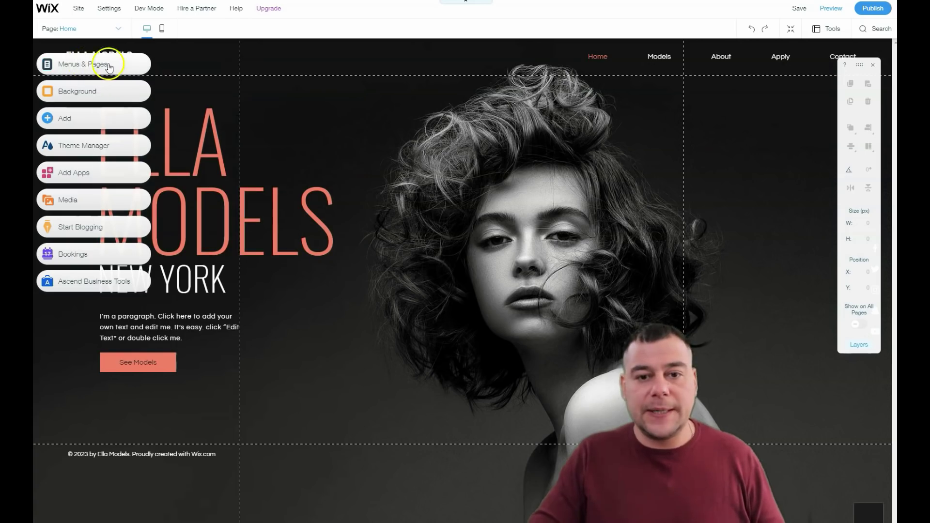
left_click(74, 66)
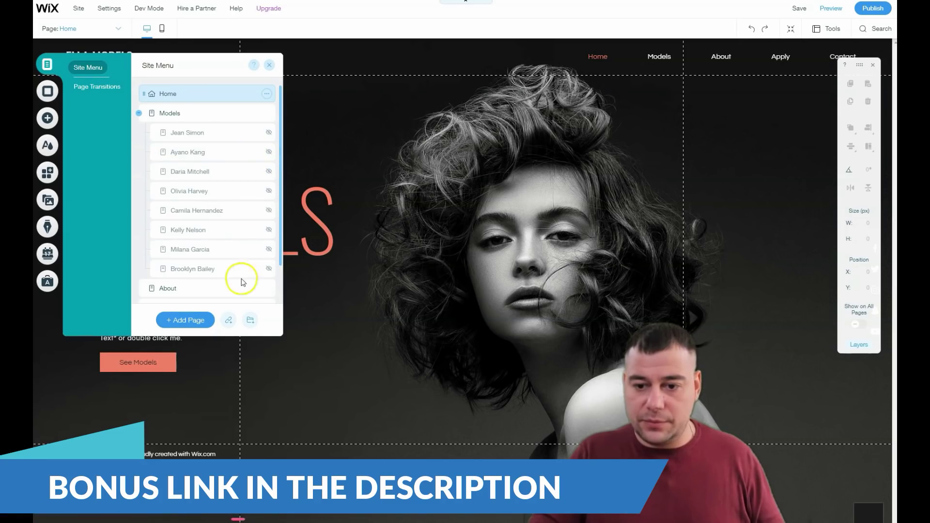
scroll(234, 252, "down", 2)
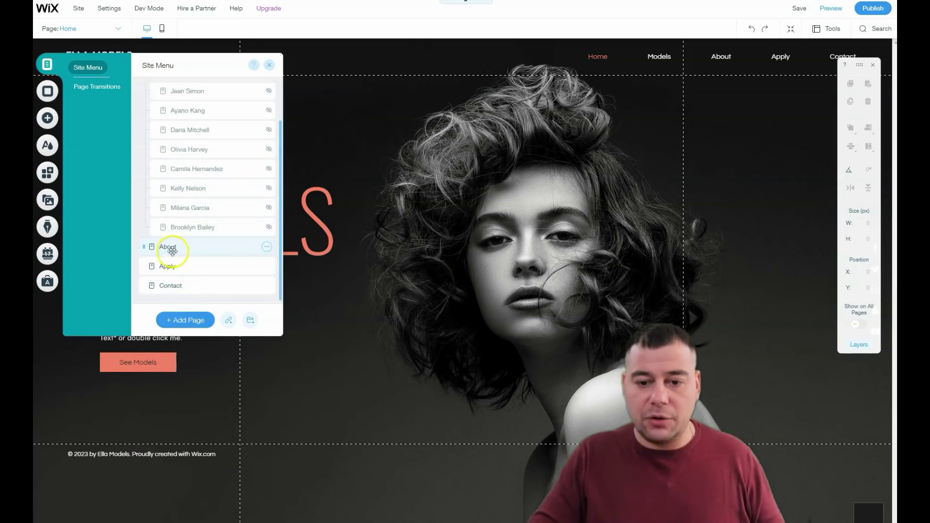
scroll(187, 198, "up", 2)
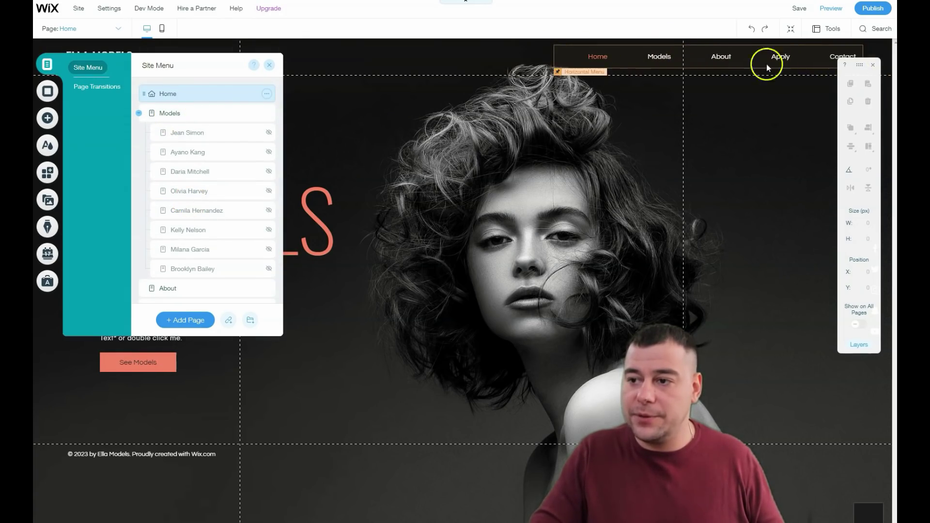
- Preview the site, visiting the Models, About and Home pages, then return to the editor
left_click(830, 9)
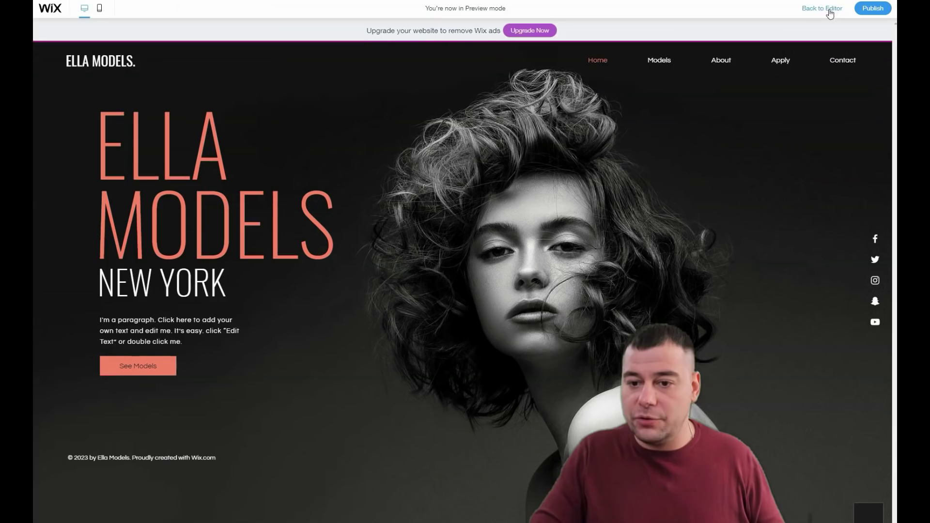
left_click(660, 59)
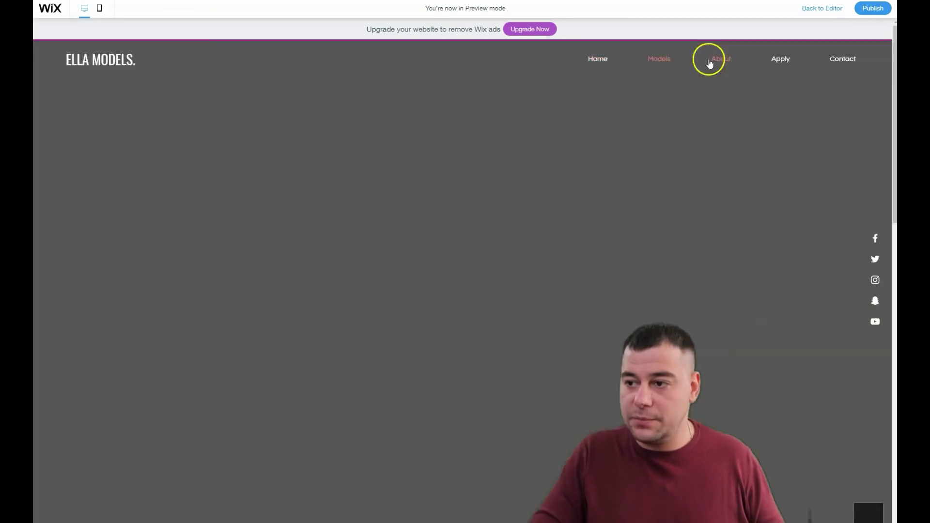
scroll(396, 322, "down", 6)
scroll(395, 321, "up", 6)
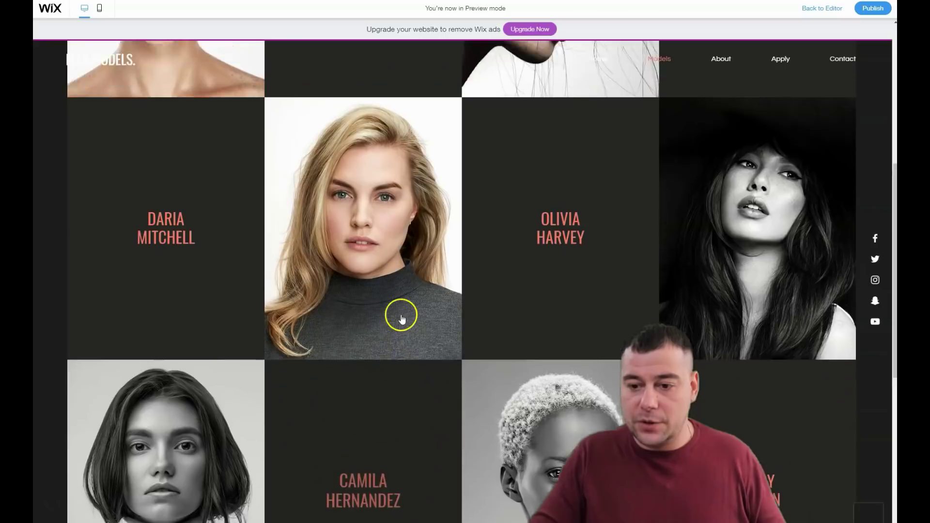
left_click(722, 59)
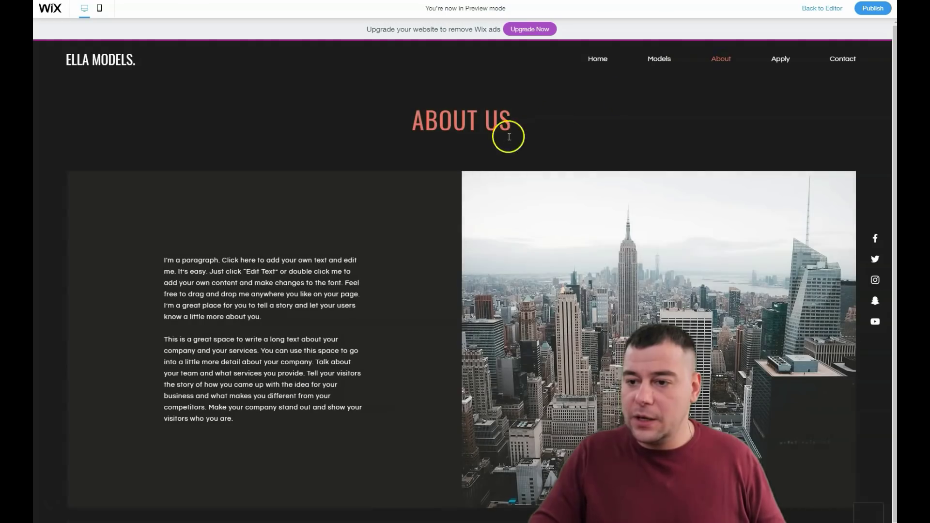
scroll(551, 258, "down", 1)
scroll(552, 242, "up", 1)
left_click(597, 61)
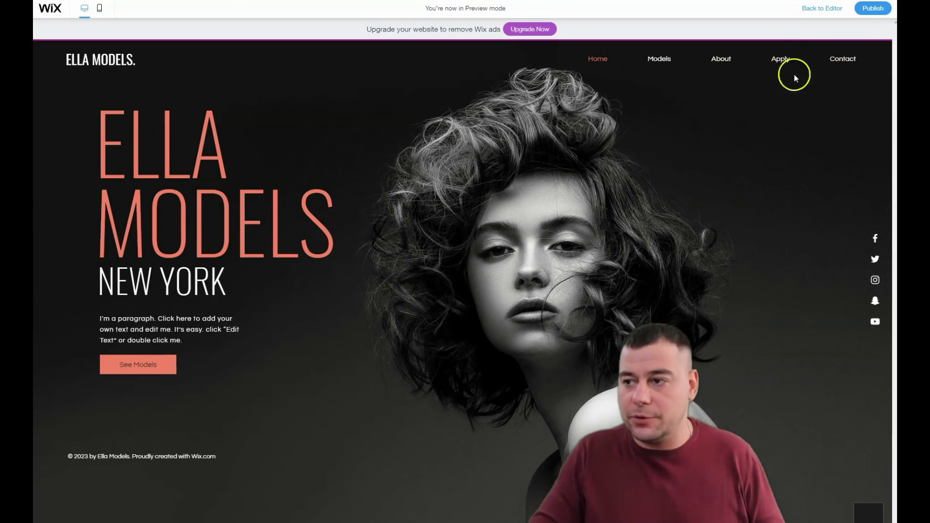
left_click(824, 9)
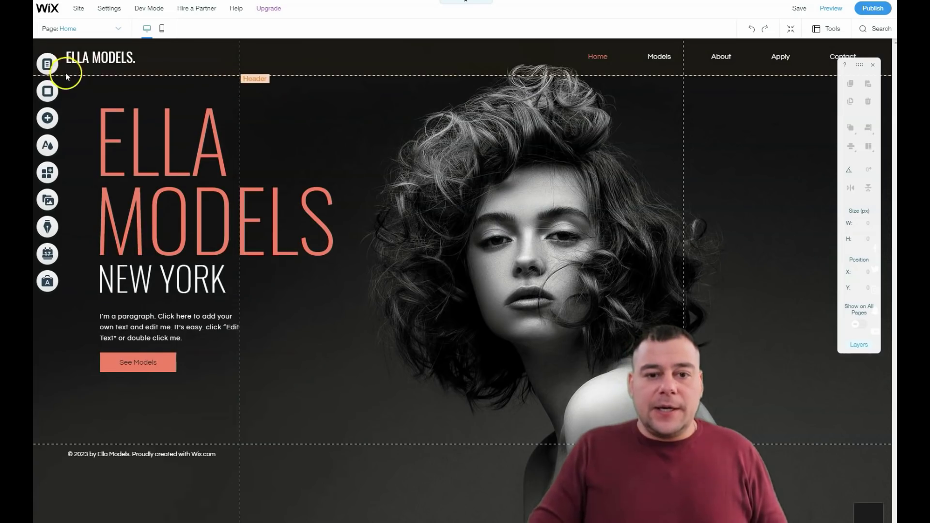
- Open the Home page's settings, keep the Standard layout, and confirm Permissions is set to Everyone
left_click(47, 68)
left_click(177, 99)
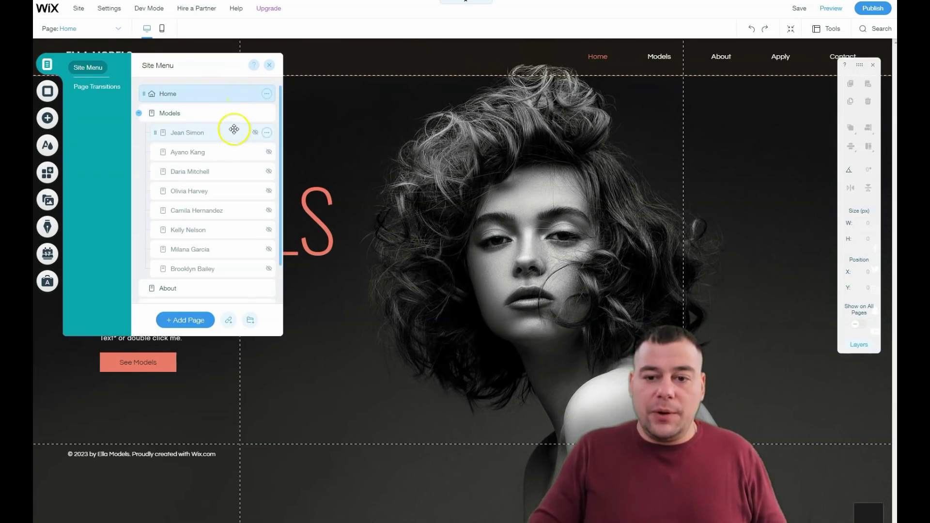
left_click(267, 95)
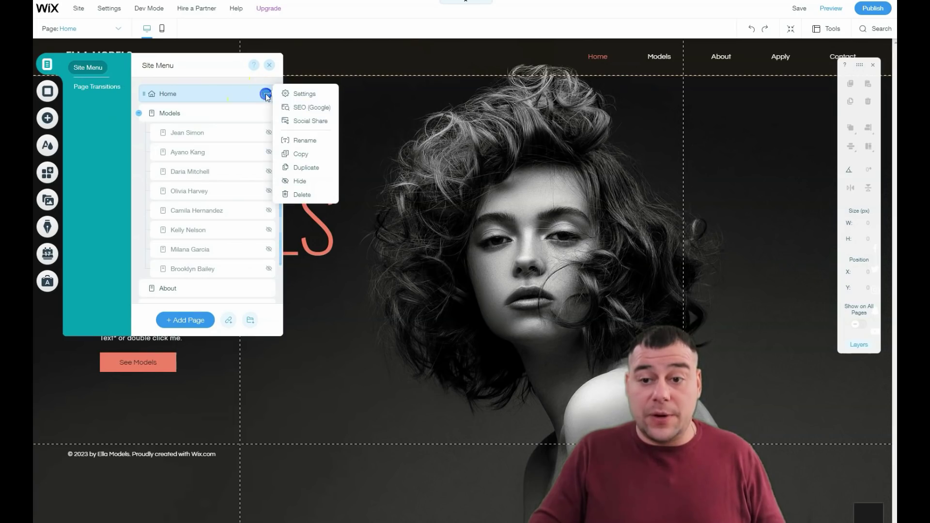
left_click(298, 95)
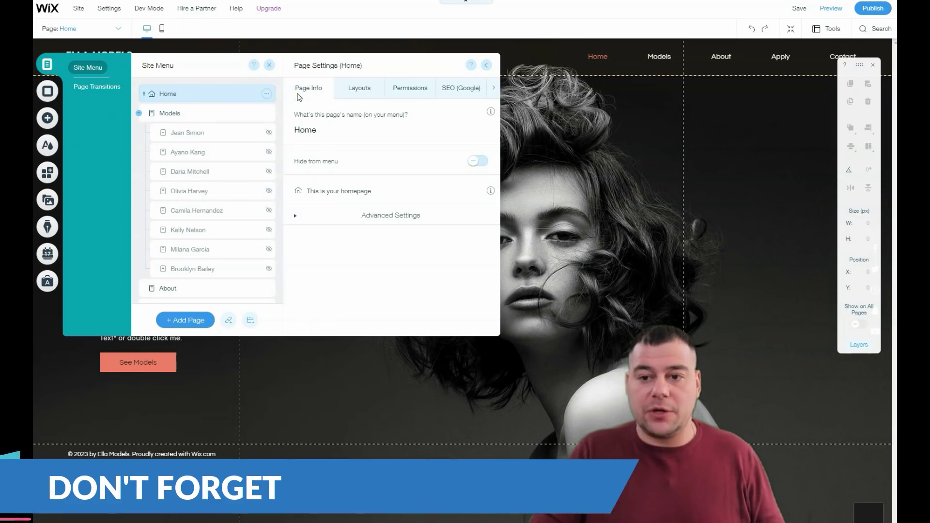
left_click(356, 90)
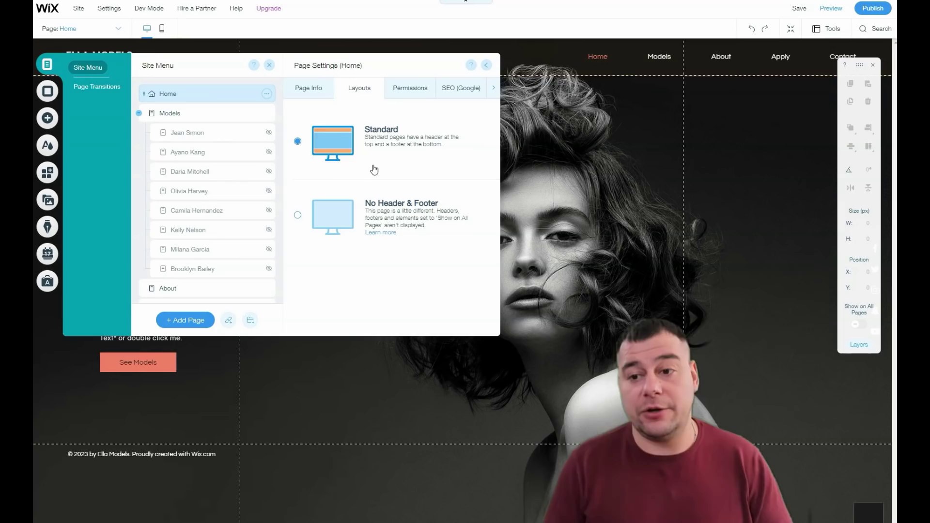
left_click(368, 141)
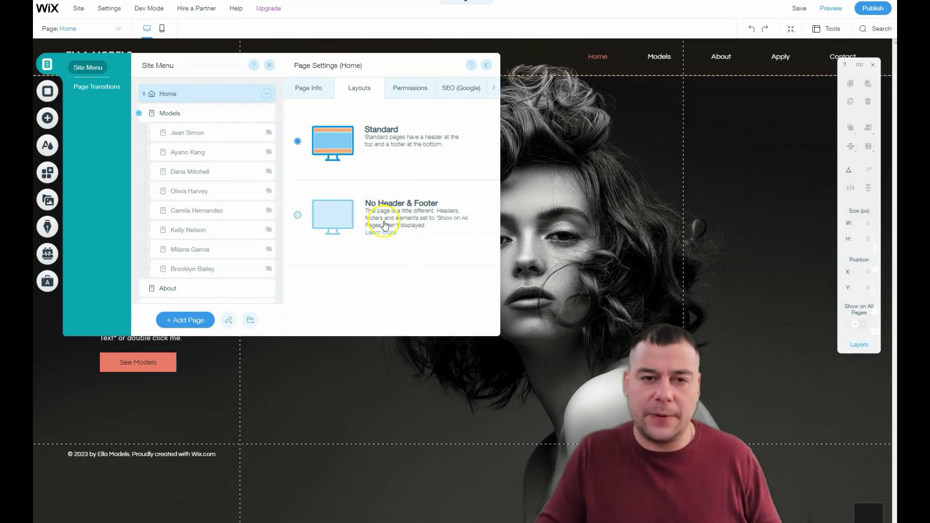
left_click(408, 91)
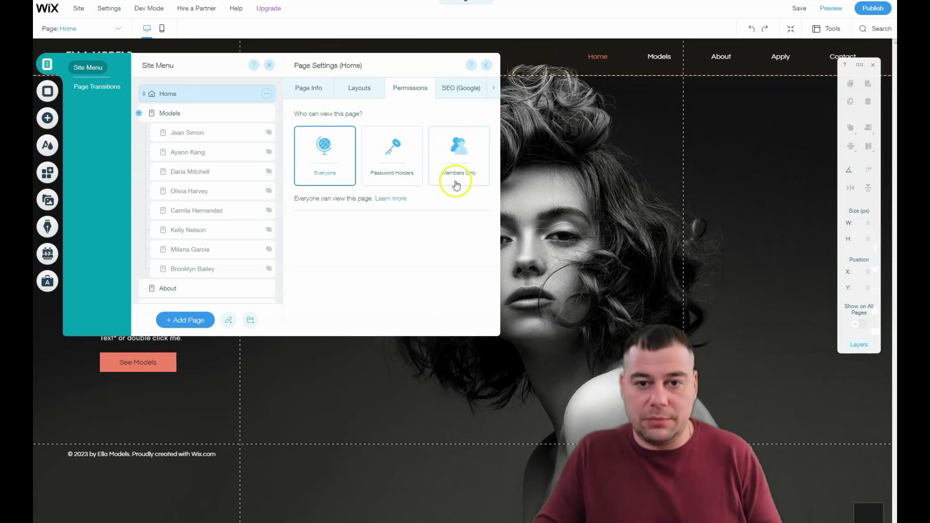
- Review the Home page's SEO (Google) and Social Share tabs, then collapse Page Settings
left_click(449, 91)
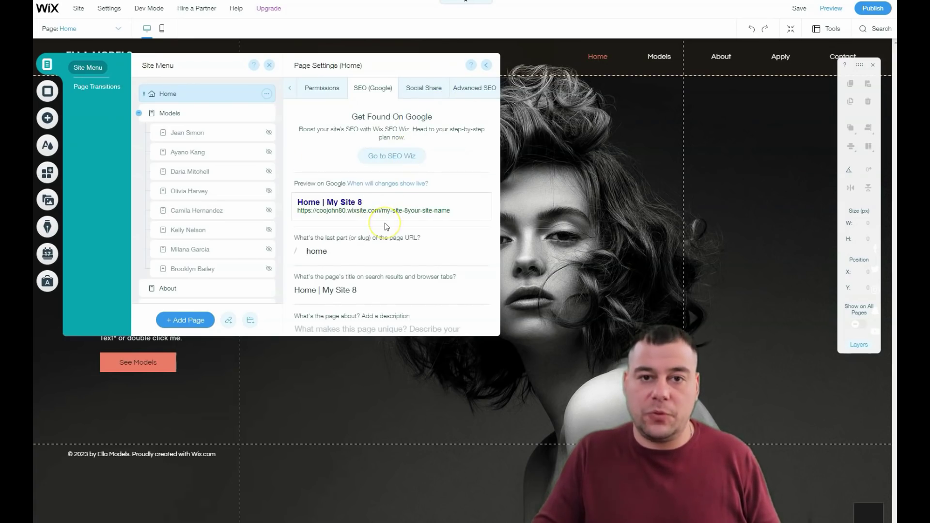
scroll(388, 216, "down", 2)
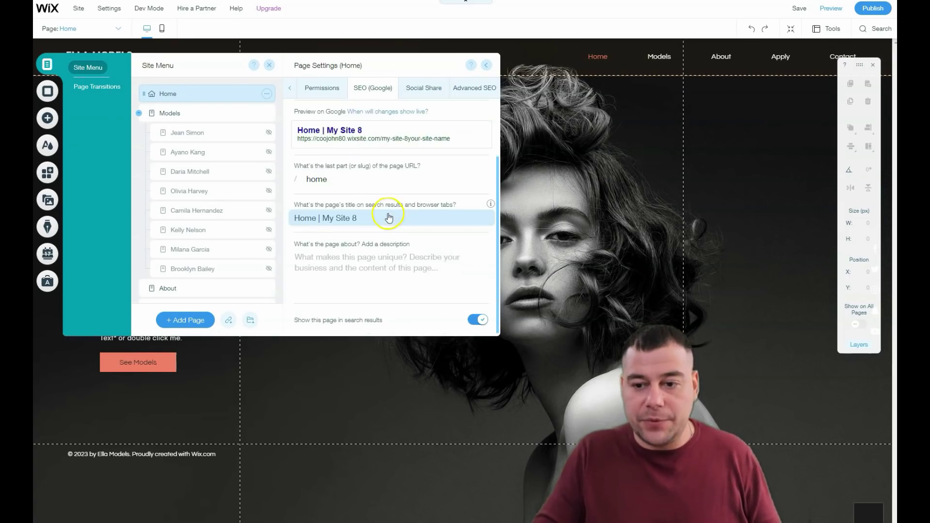
scroll(388, 217, "up", 2)
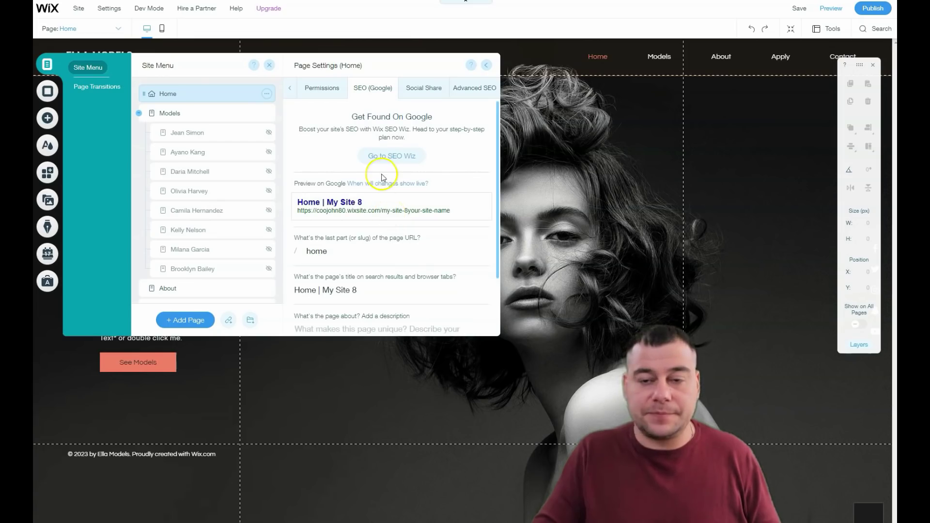
left_click(416, 90)
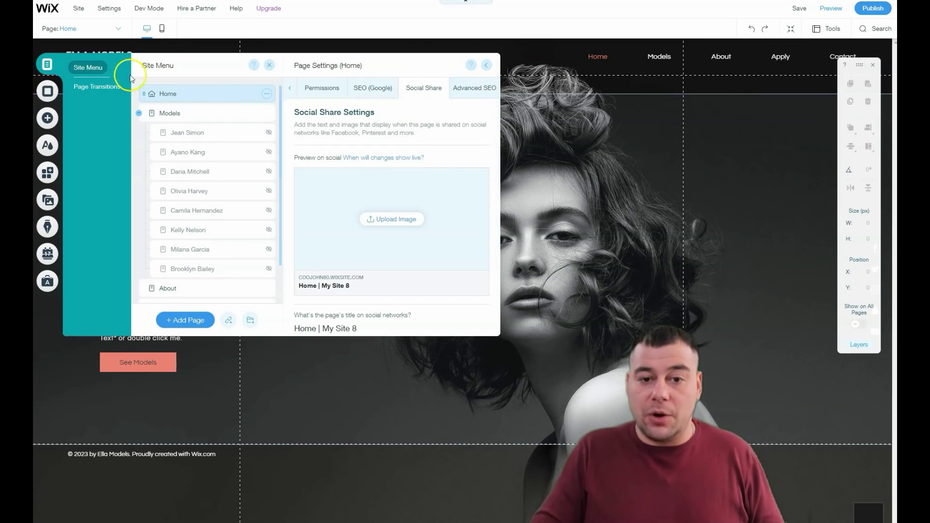
left_click(486, 65)
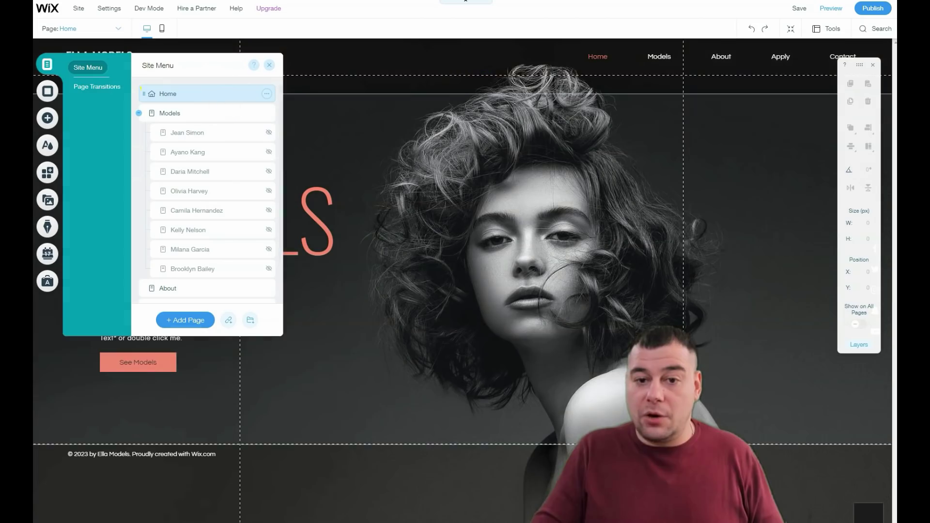
- Close the pages list and open the Change Theme options under Site Colors
left_click(274, 69)
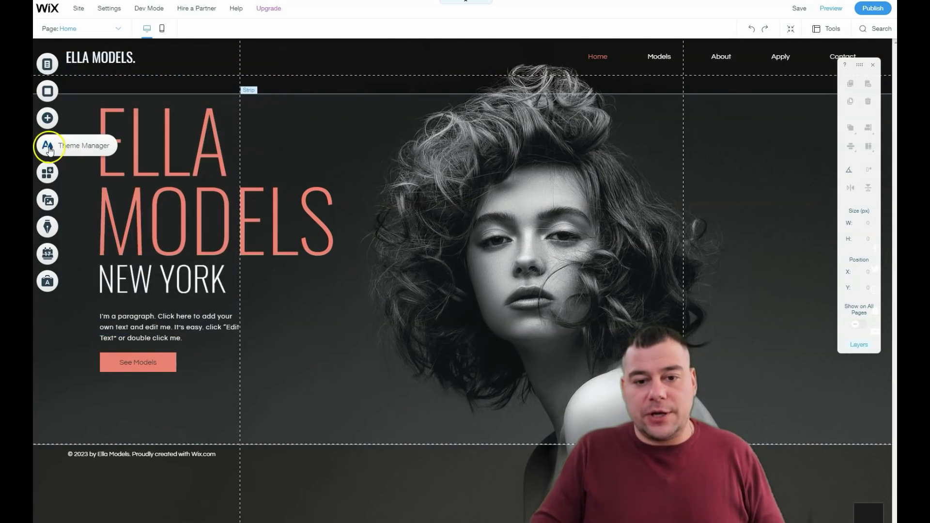
left_click(48, 146)
mouse_move(155, 150)
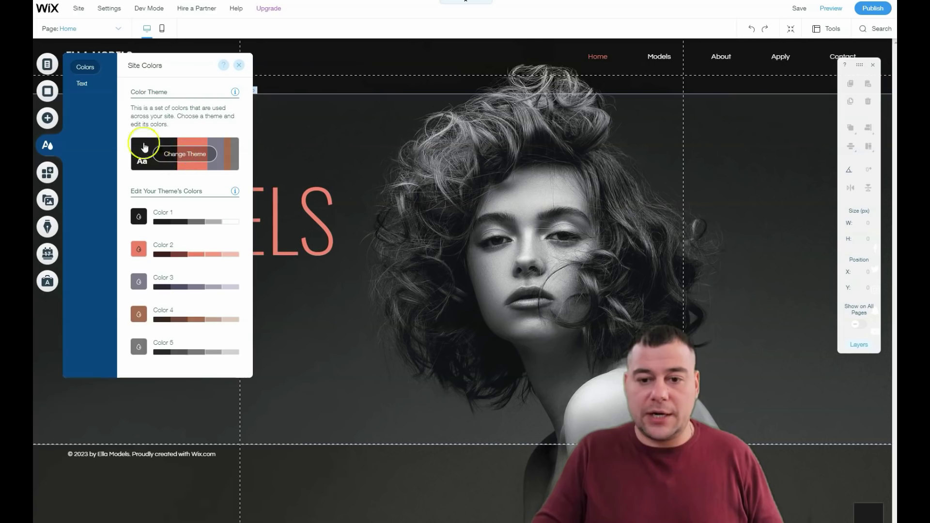
left_click(175, 154)
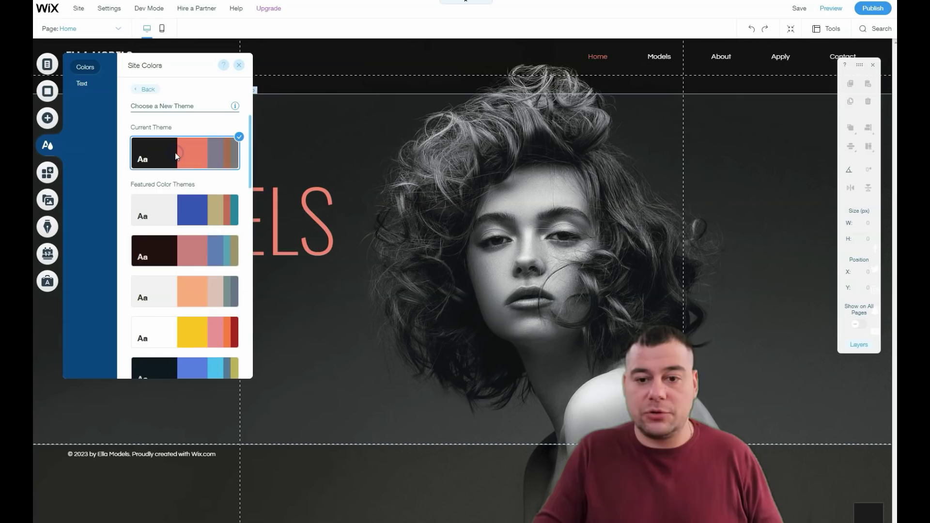
- Preview the blue, dark pink, peach, navy, grey-blue, grey-olive, red-teal, orange, tan and light grey themes
left_click(166, 213)
left_click(171, 252)
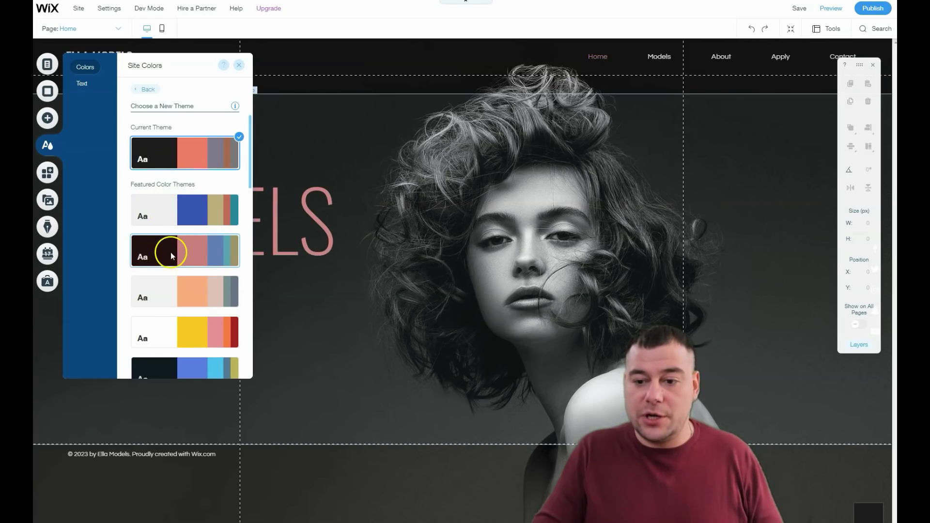
left_click(164, 281)
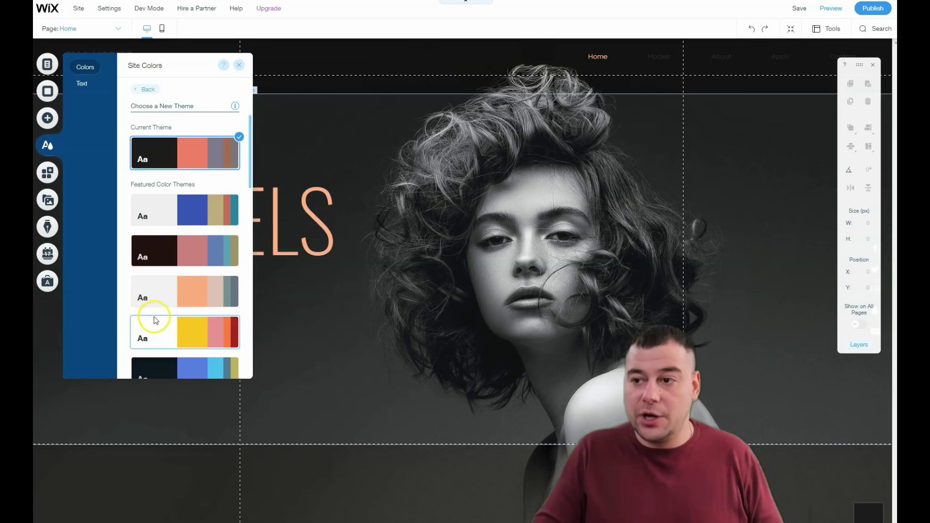
left_click(155, 365)
scroll(162, 326, "down", 4)
left_click(162, 235)
left_click(156, 277)
left_click(153, 307)
left_click(156, 360)
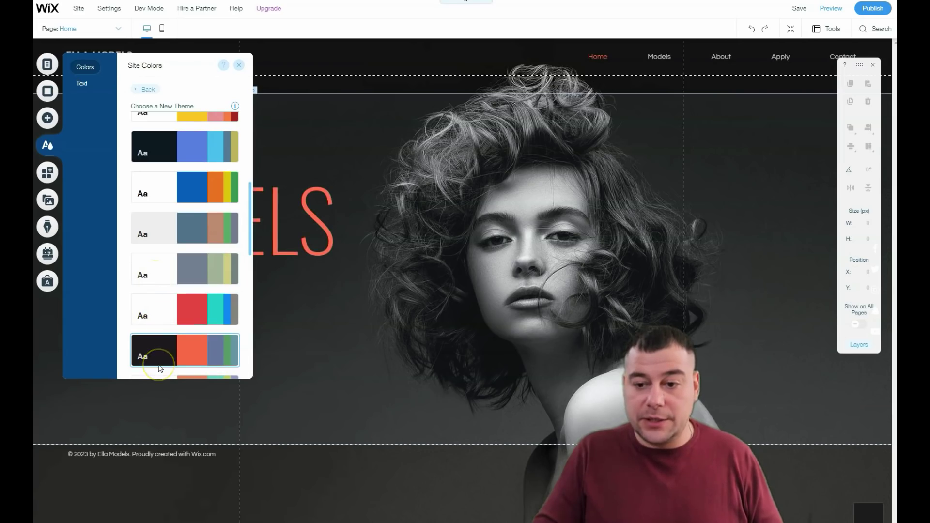
scroll(160, 340, "down", 4)
left_click(162, 247)
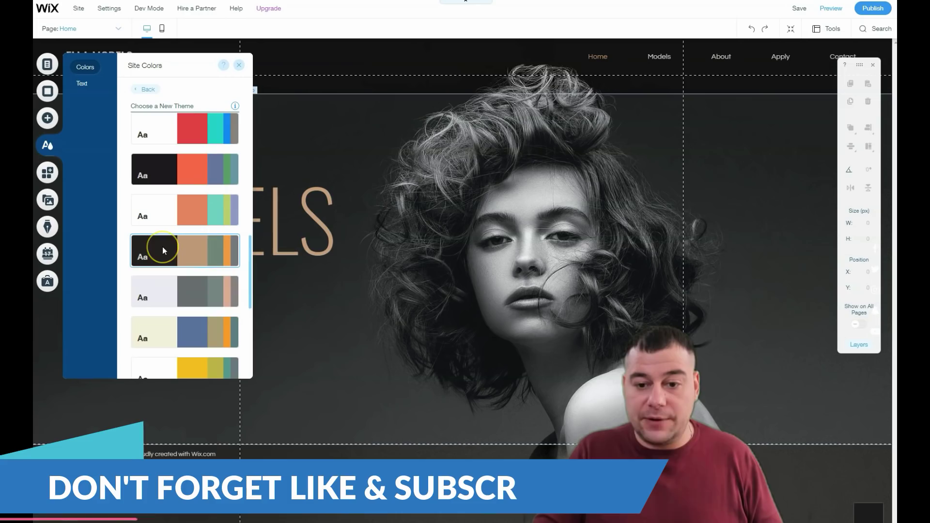
left_click(168, 299)
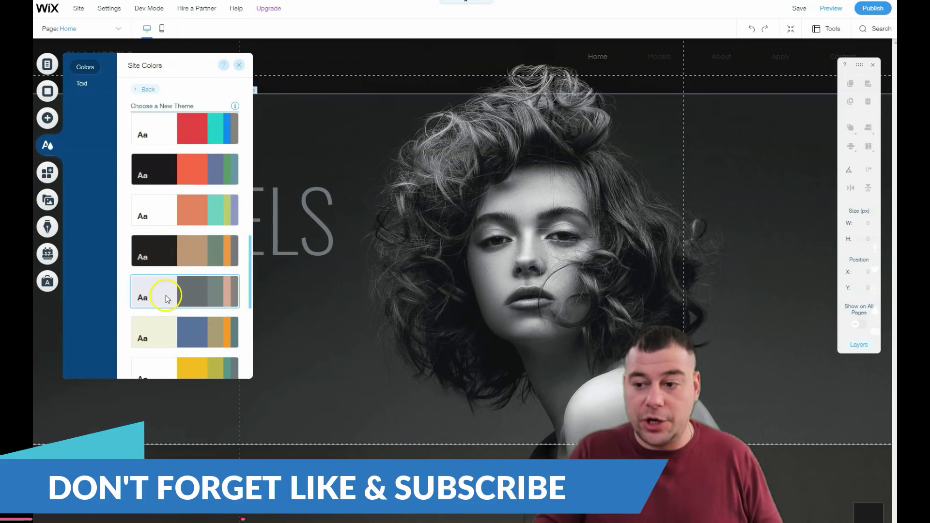
- Preview the beige-blue, yellow, olive-gold, dark red, teal and olive-grey themes, plus the original red
scroll(168, 299, "down", 2)
left_click(160, 247)
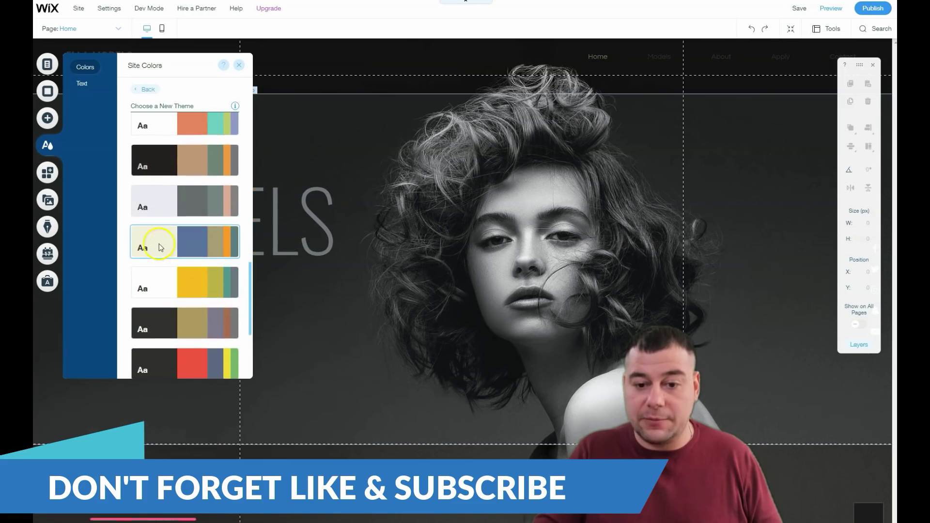
left_click(162, 273)
scroll(162, 282, "down", 1)
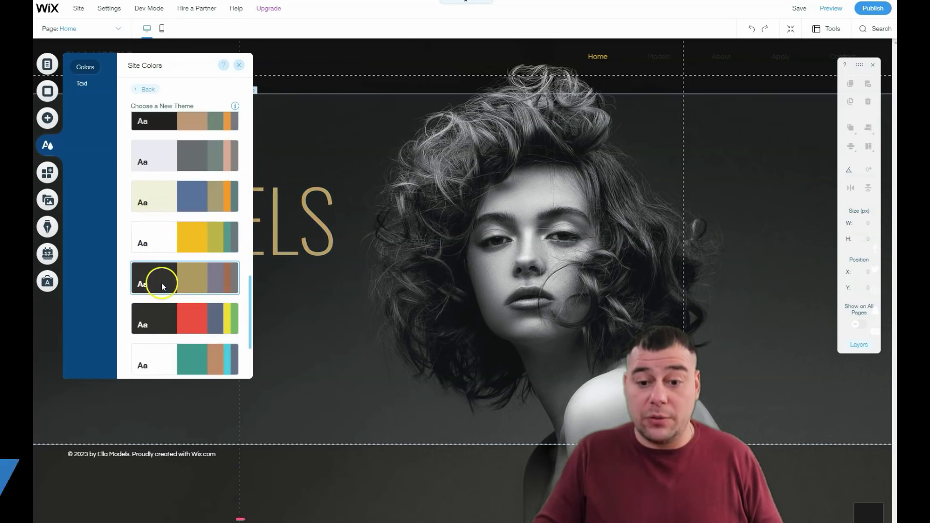
left_click(161, 283)
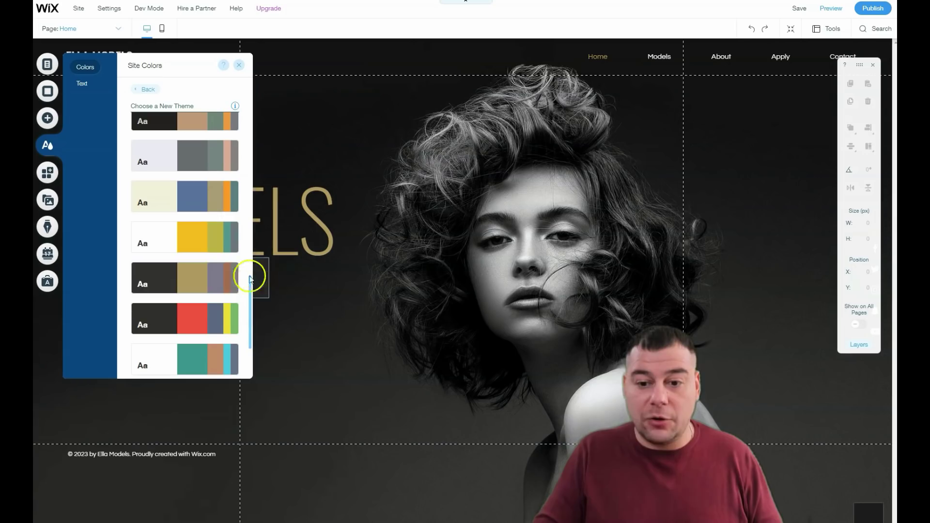
left_click(156, 315)
scroll(160, 290, "down", 2)
left_click(169, 272)
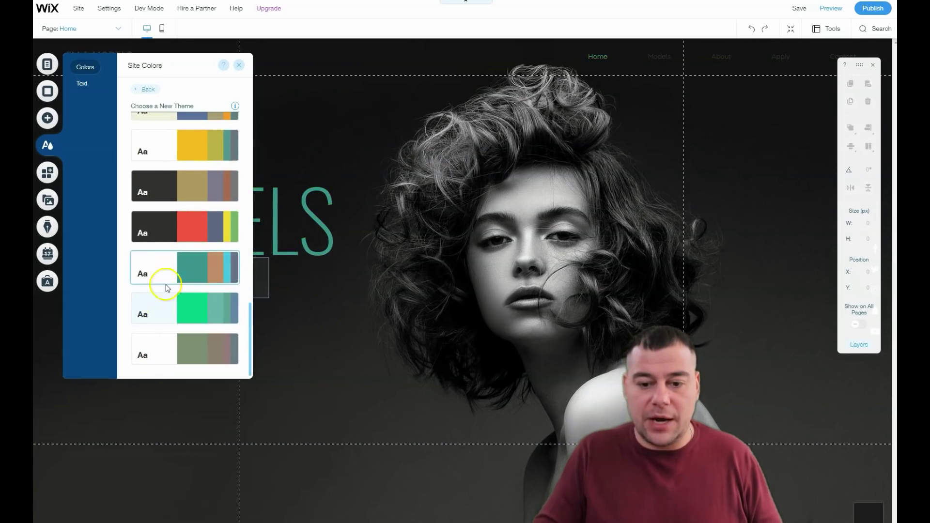
left_click(166, 356)
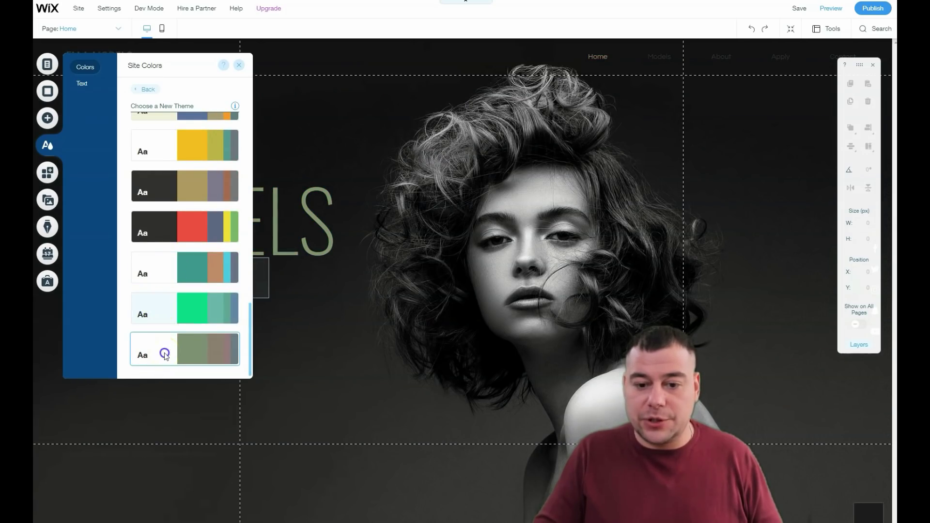
scroll(184, 218, "up", 10)
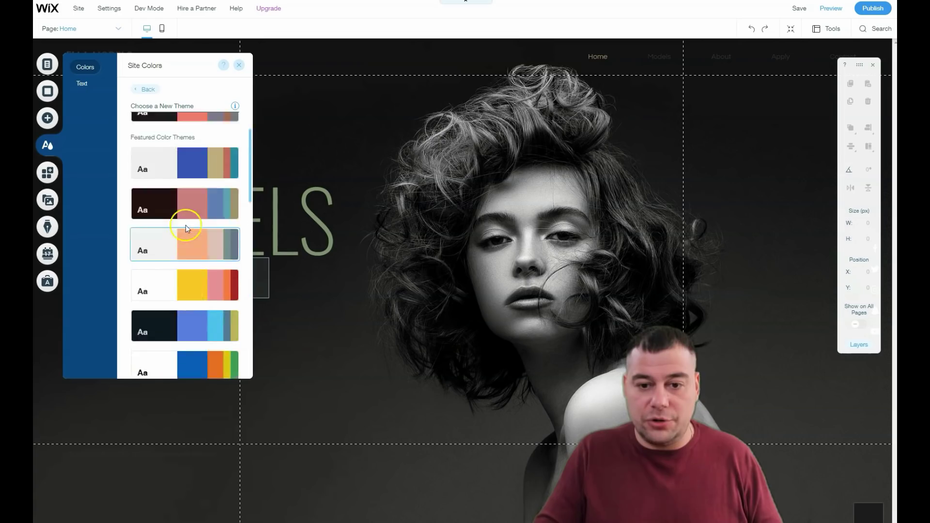
left_click(161, 160)
- Recheck the blue, pink, peach and blue-orange themes, then apply the light grey-blue theme
left_click(163, 208)
left_click(159, 254)
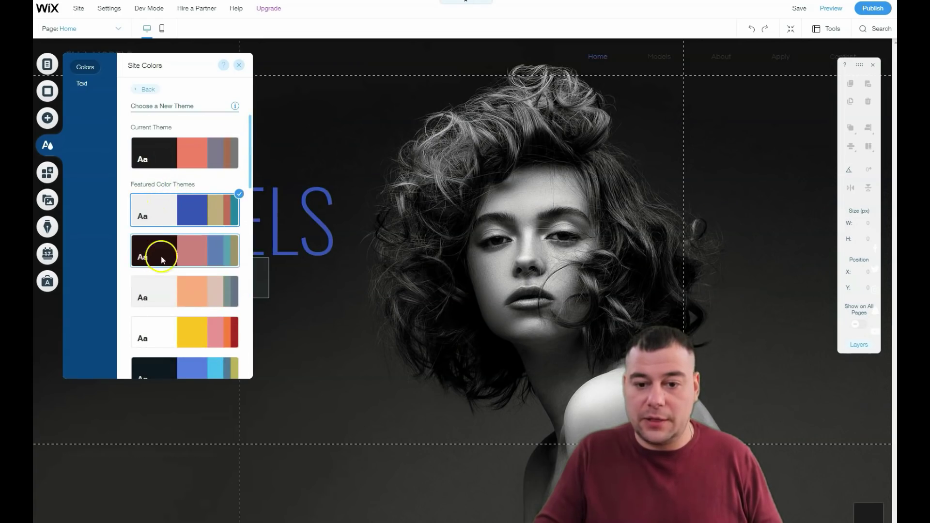
left_click(161, 300)
scroll(163, 155, "down", 5)
left_click(168, 189)
left_click(162, 270)
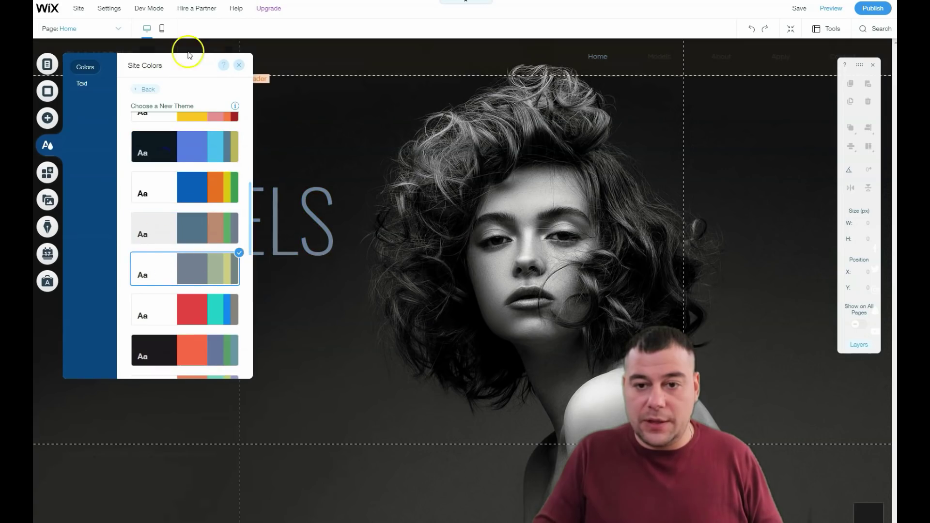
left_click(239, 65)
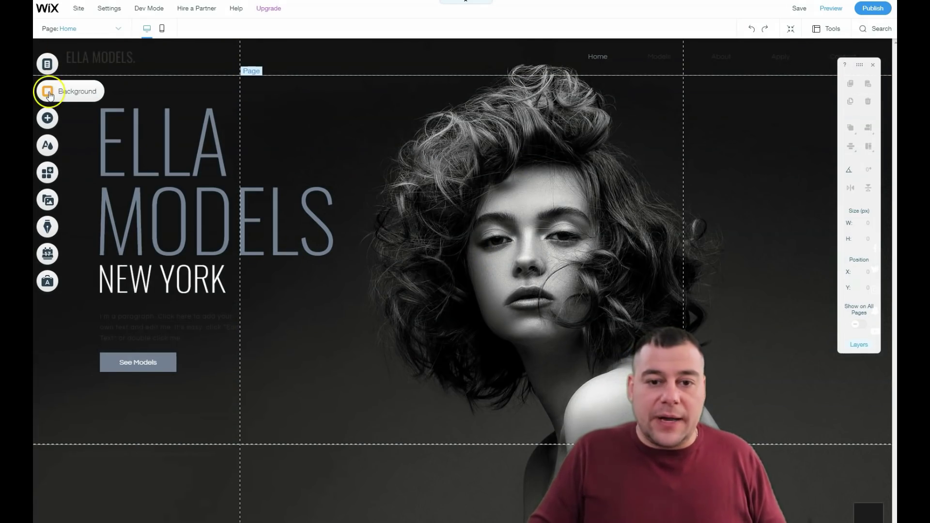
- Open and close the Page Background settings, then click the Ella Models hero on the canvas
left_click(48, 92)
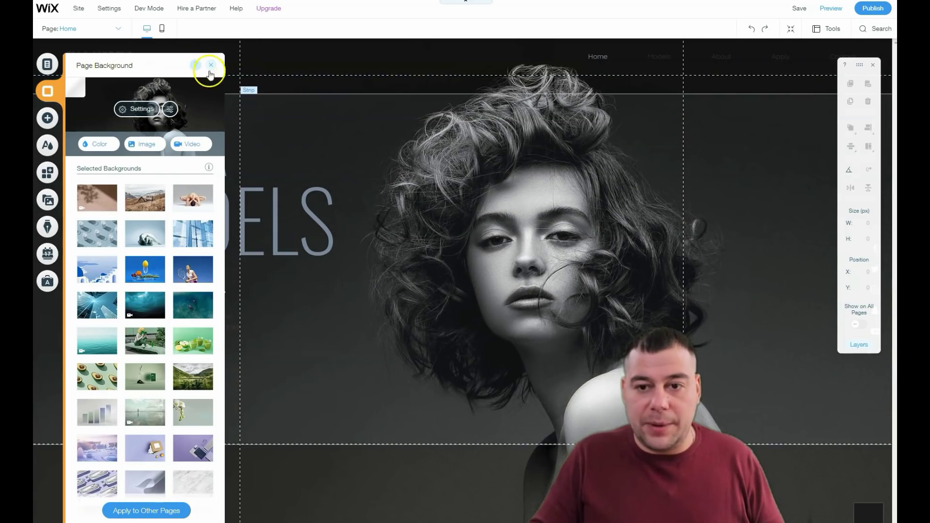
left_click(212, 66)
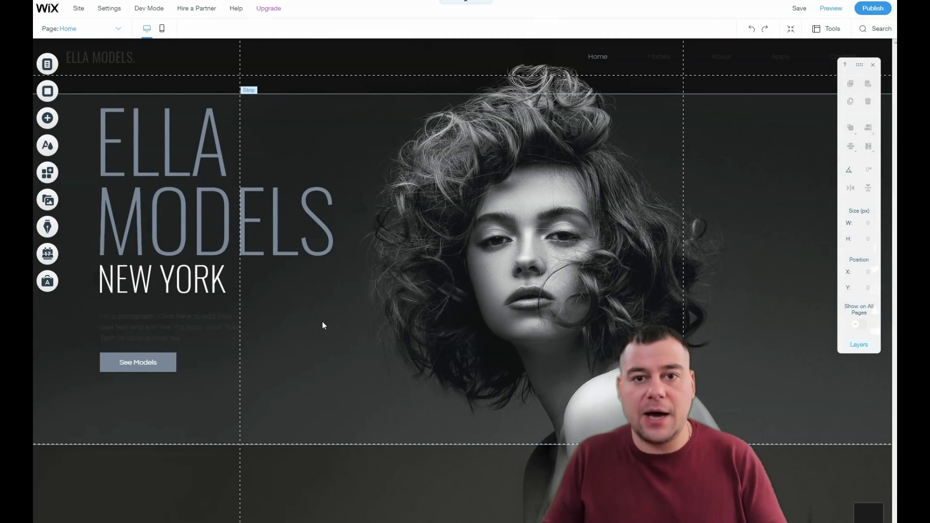
left_click(320, 329)
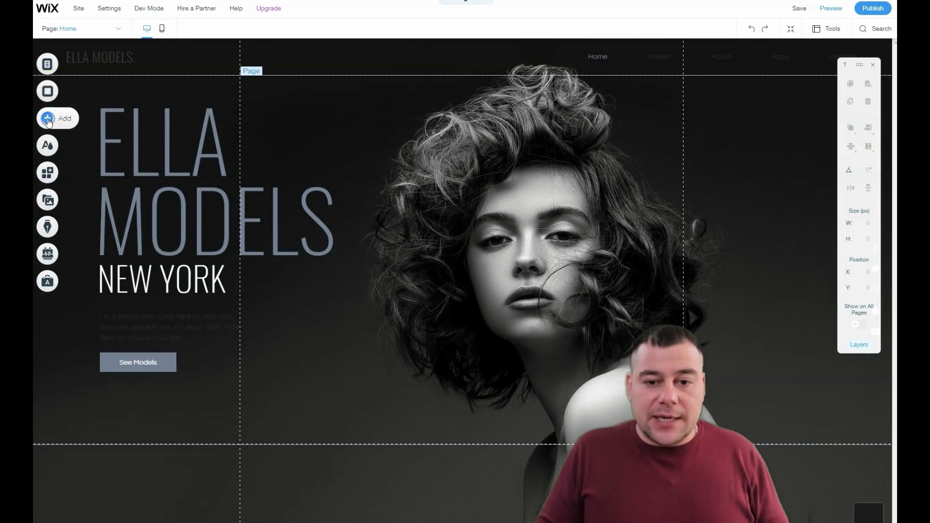
- Browse the Add panel's element and strip categories, then add a welcome strip below the hero
left_click(48, 120)
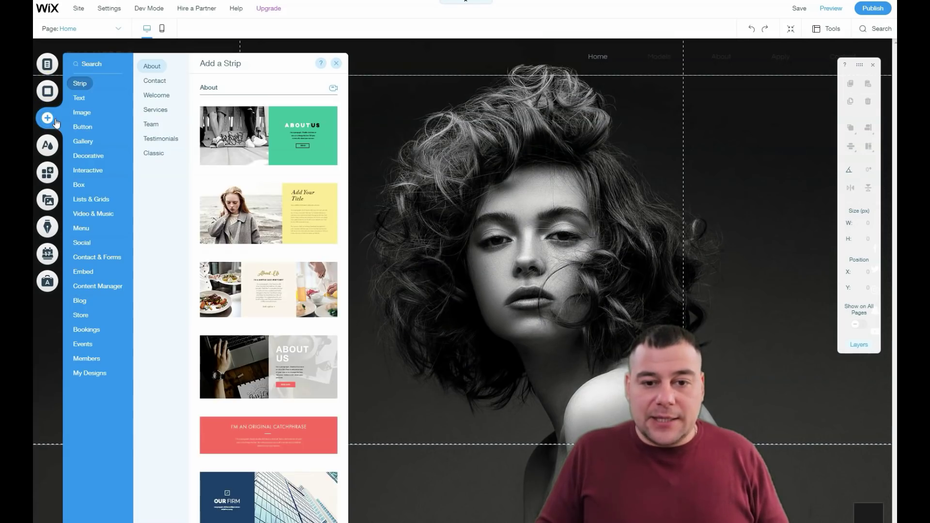
left_click(82, 119)
left_click(80, 87)
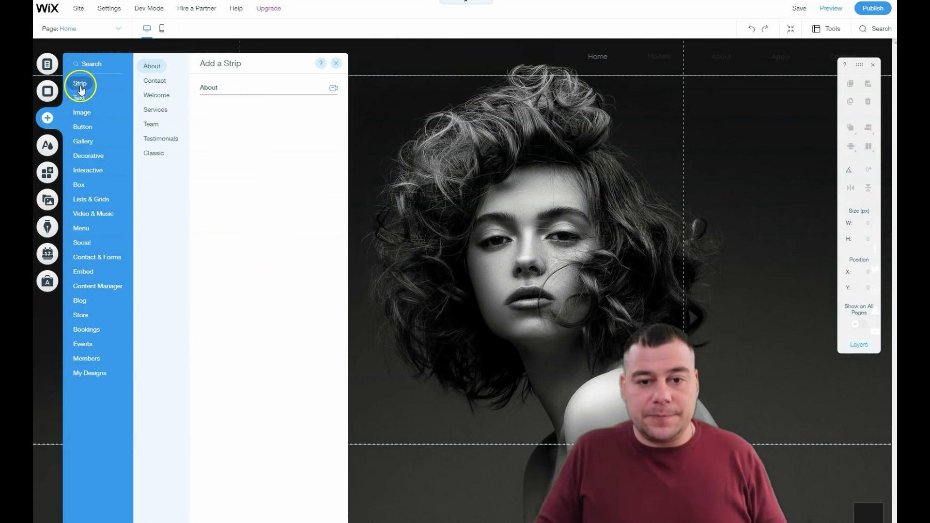
left_click(80, 98)
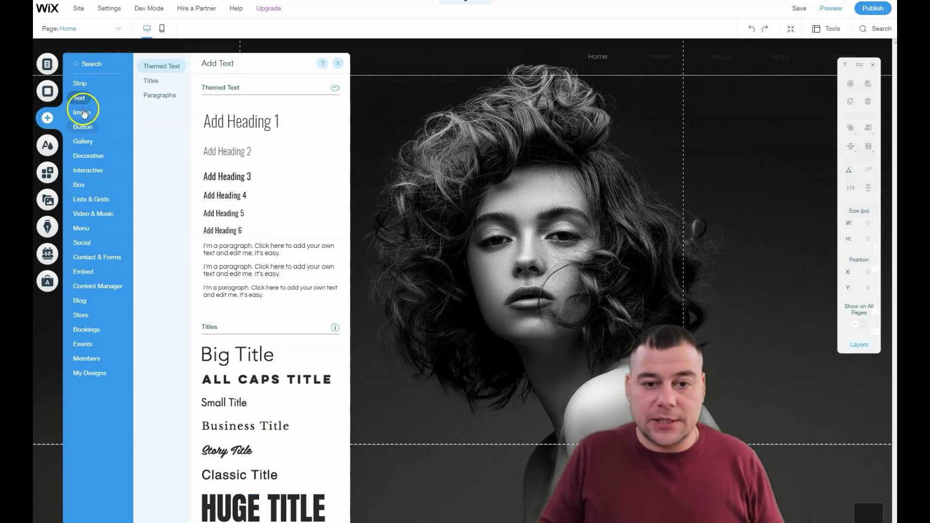
left_click(83, 126)
left_click(81, 87)
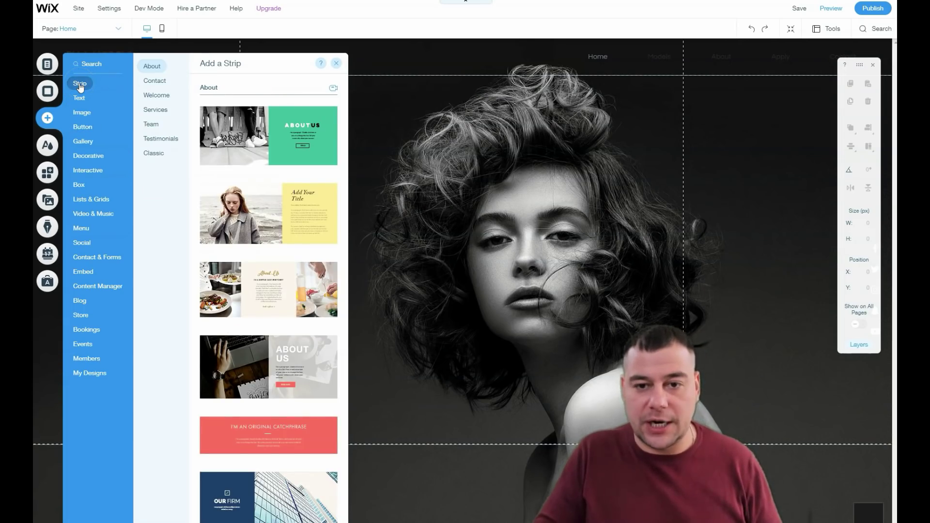
left_click(155, 82)
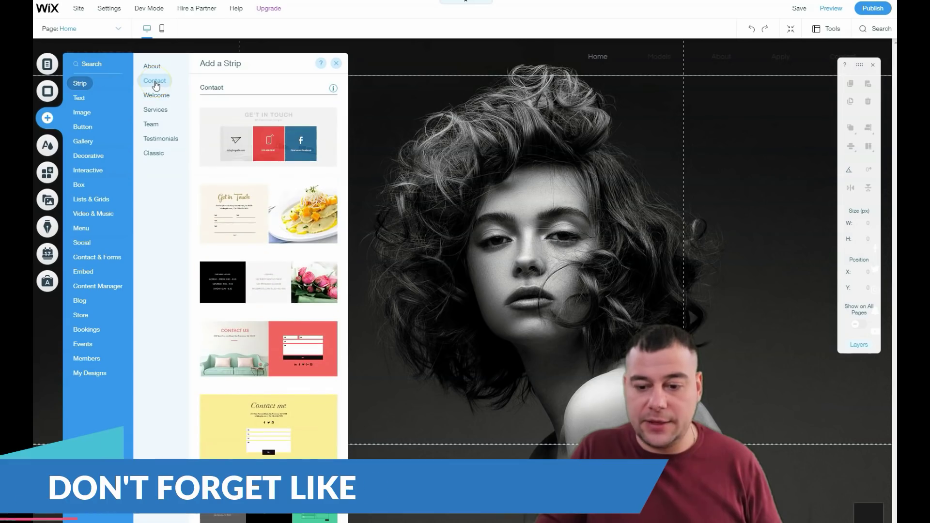
left_click(154, 98)
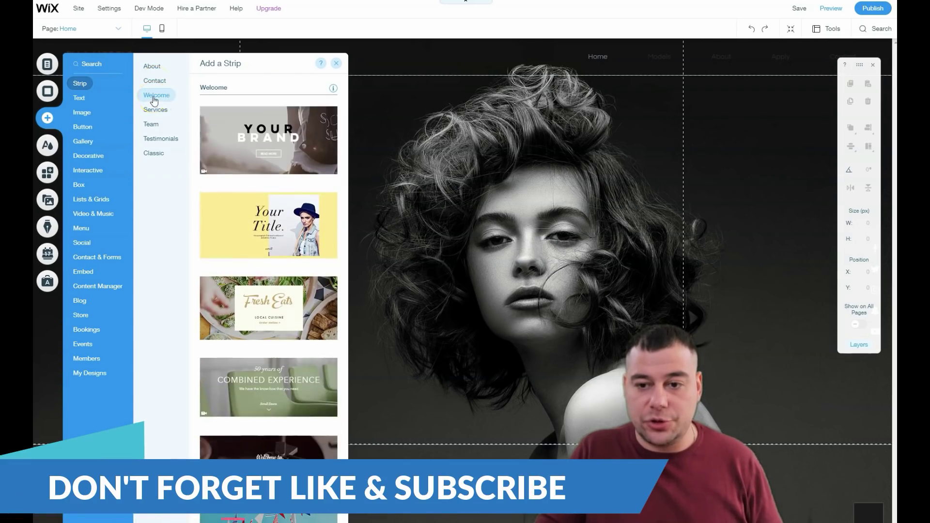
left_click(282, 229)
- Add an Our Team strip and a testimonial strip below the hero
left_click(47, 117)
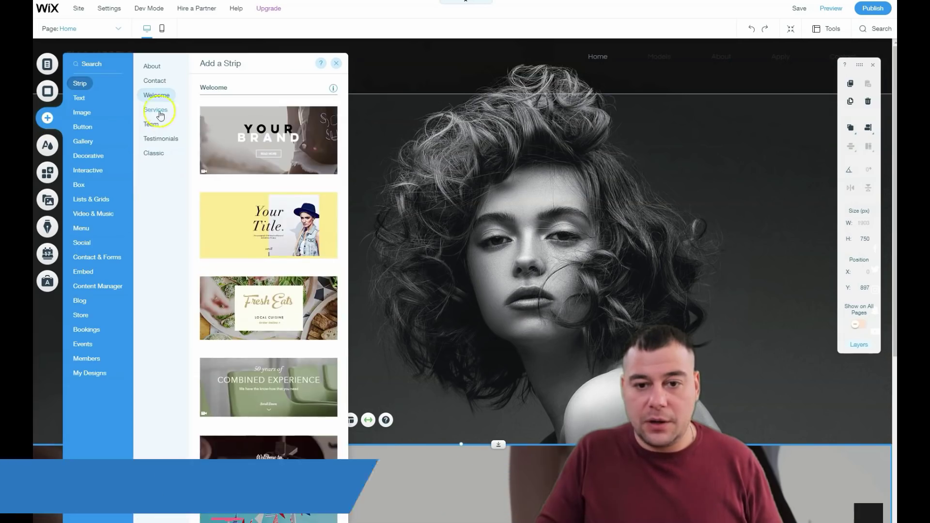
left_click(151, 125)
left_click(245, 206)
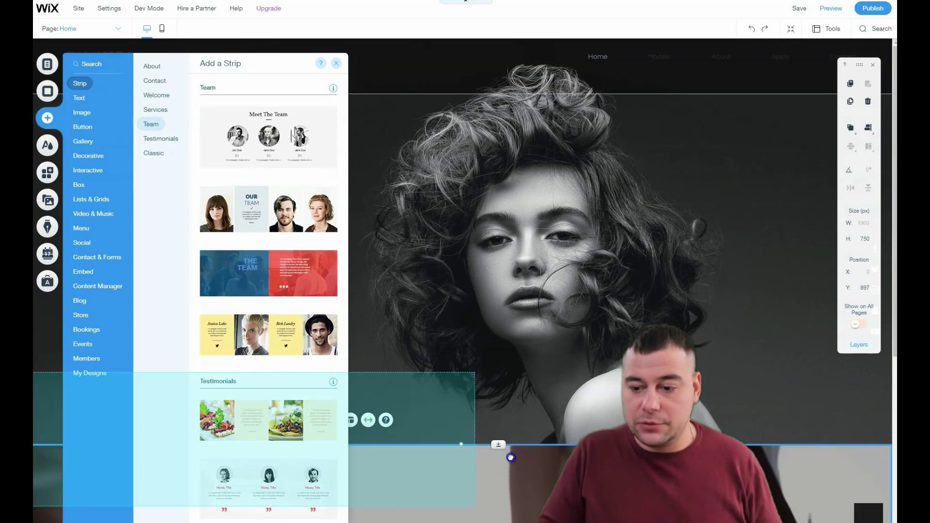
left_click(47, 116)
left_click(151, 139)
scroll(307, 273, "down", 4)
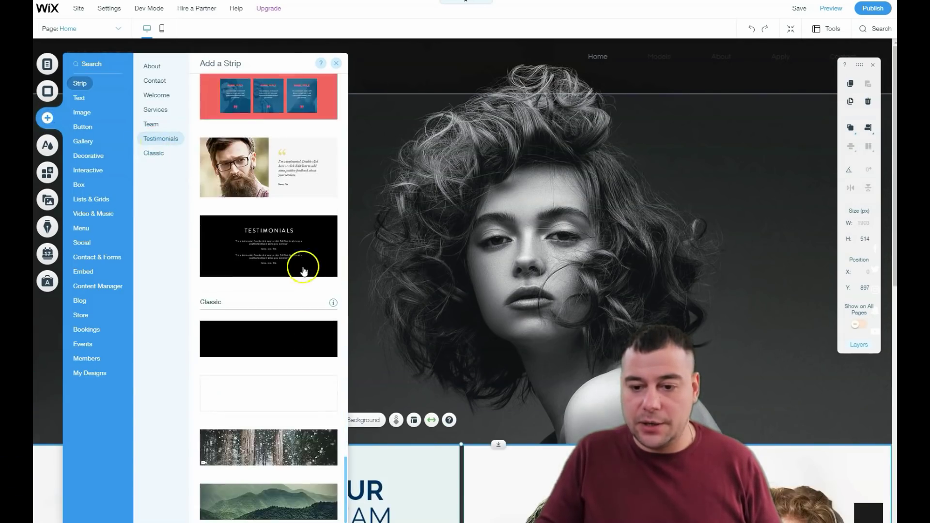
left_click_drag(252, 173, 453, 460)
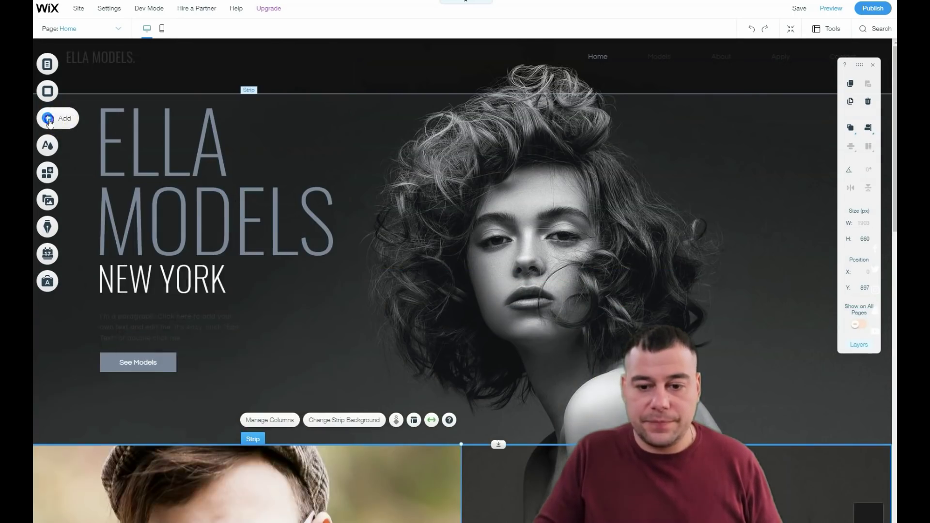
- Add the Classic snowy forest video strip below the hero
left_click(47, 118)
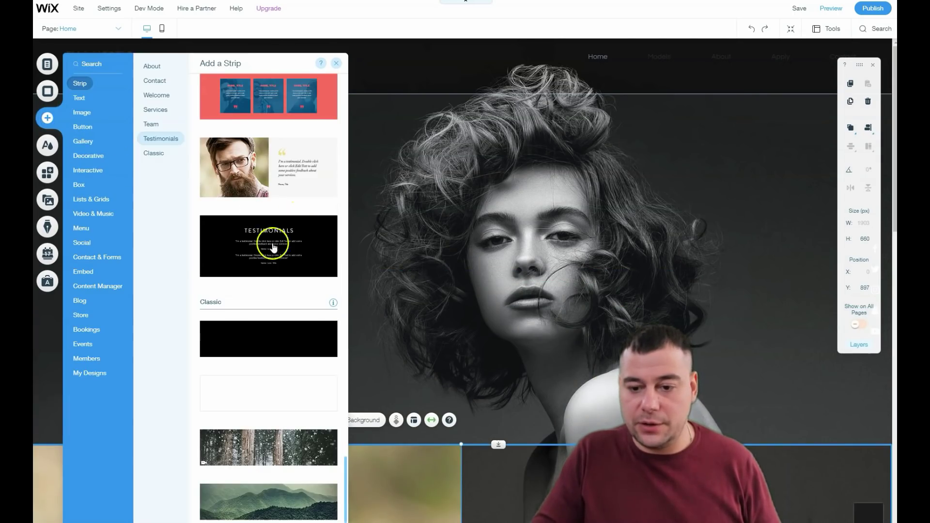
scroll(260, 267, "down", 1)
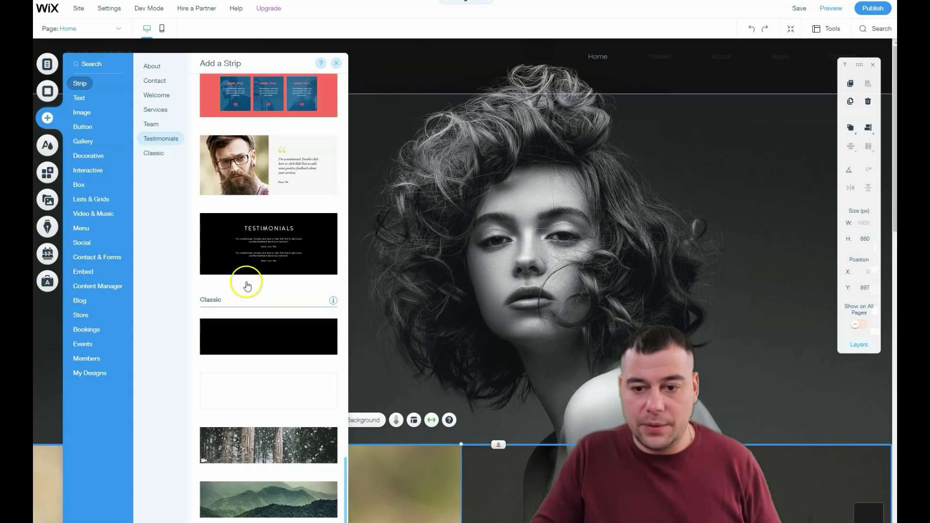
left_click(246, 450)
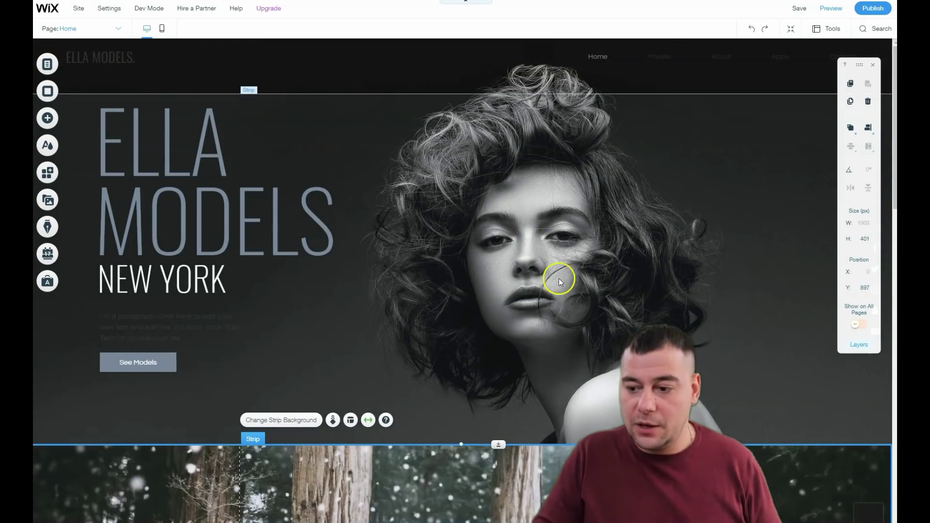
- Scroll through the new forest, testimonial and Our Team strips, then switch to Zoom Out
scroll(539, 257, "down", 6)
scroll(539, 257, "down", 15)
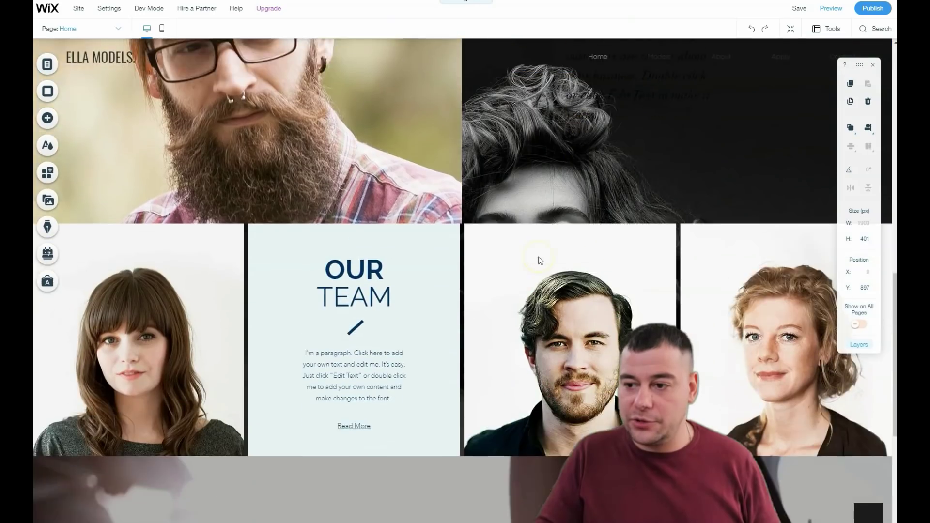
scroll(539, 256, "up", 20)
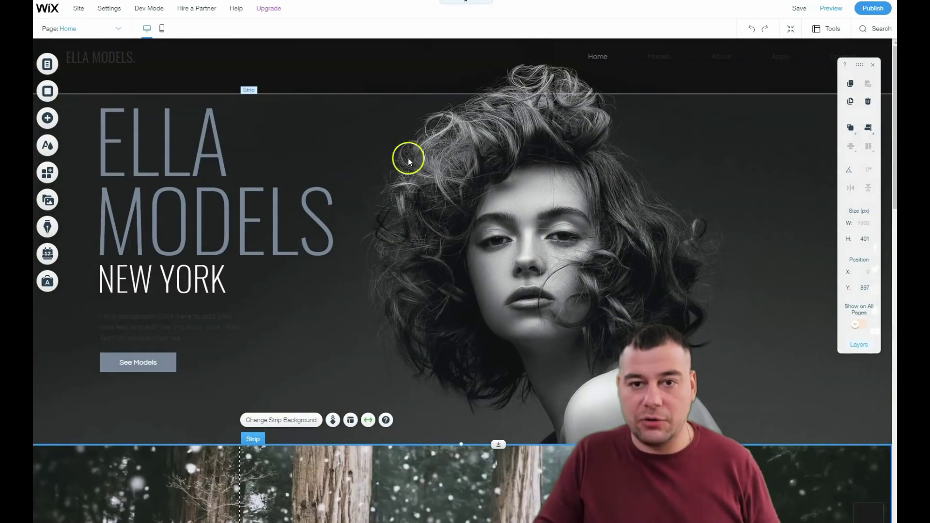
scroll(453, 225, "down", 8)
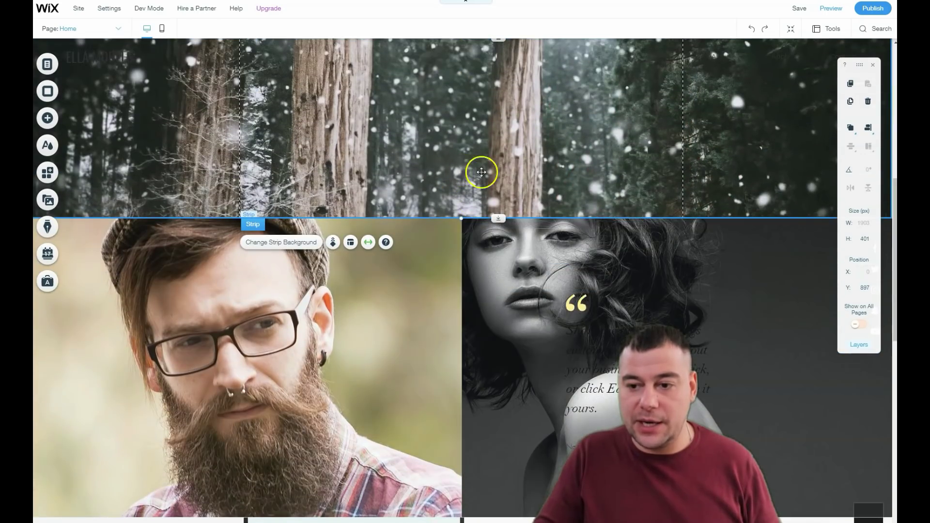
scroll(365, 255, "down", 3)
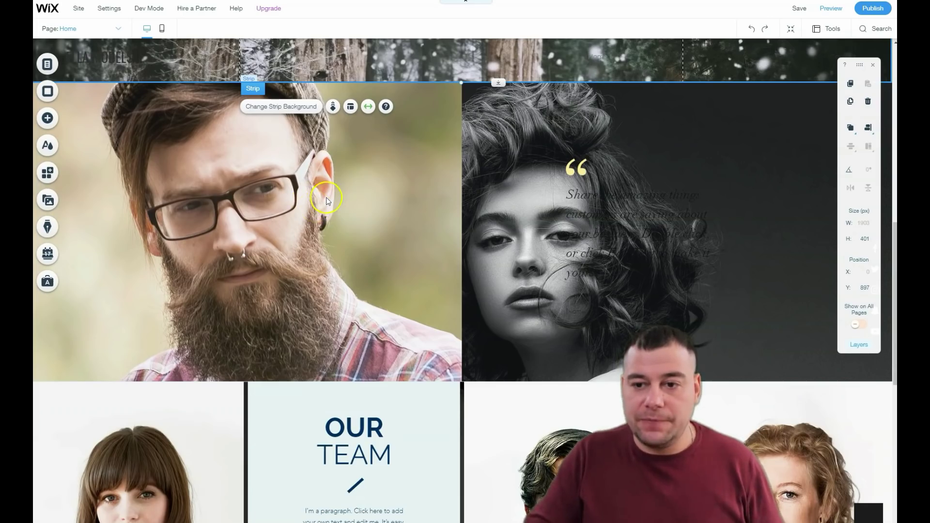
scroll(324, 194, "down", 3)
scroll(330, 189, "down", 7)
scroll(363, 189, "down", 1)
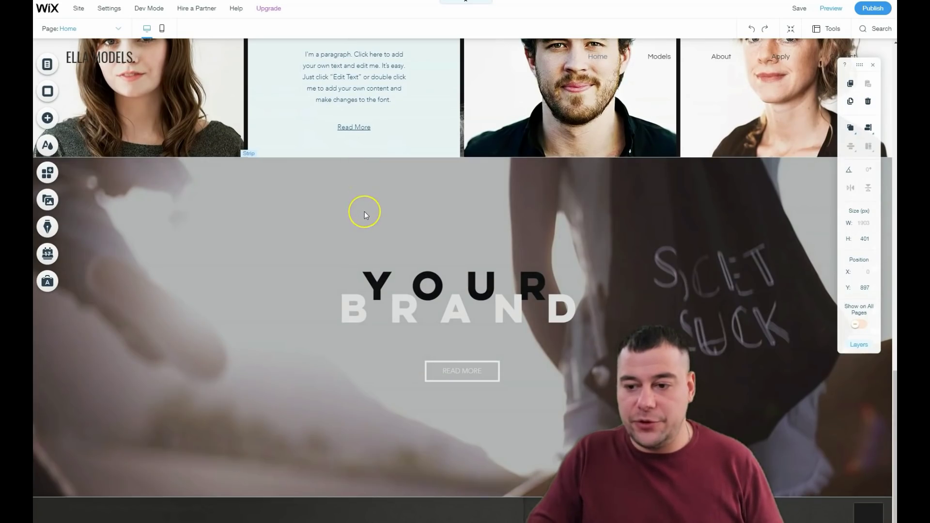
scroll(384, 209, "up", 15)
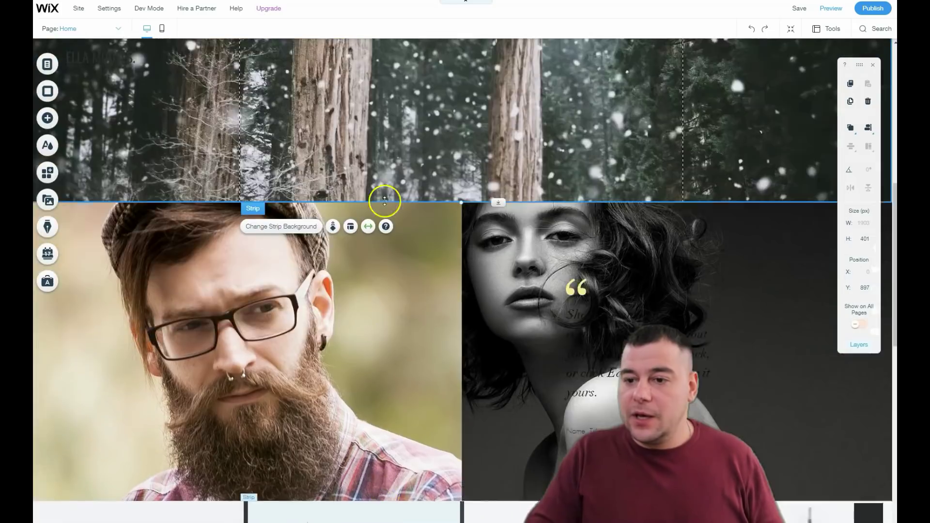
scroll(389, 224, "up", 2)
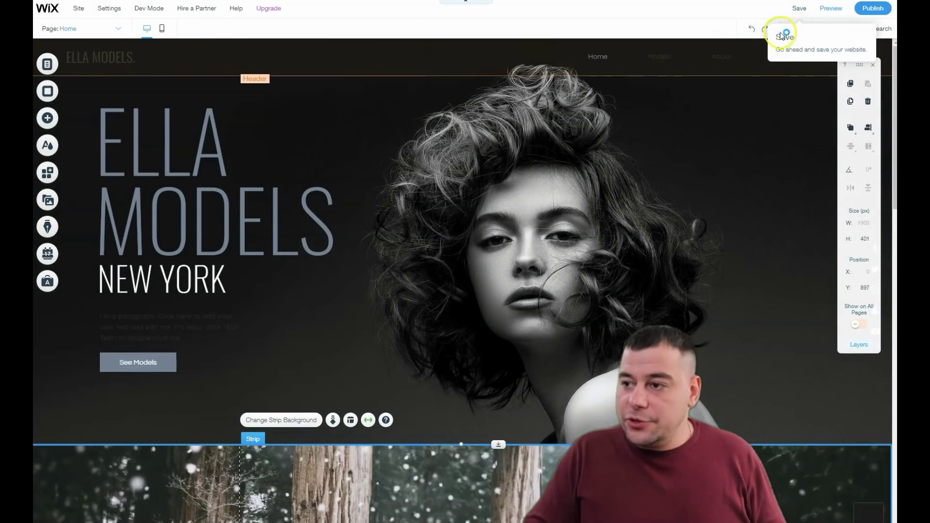
left_click(793, 33)
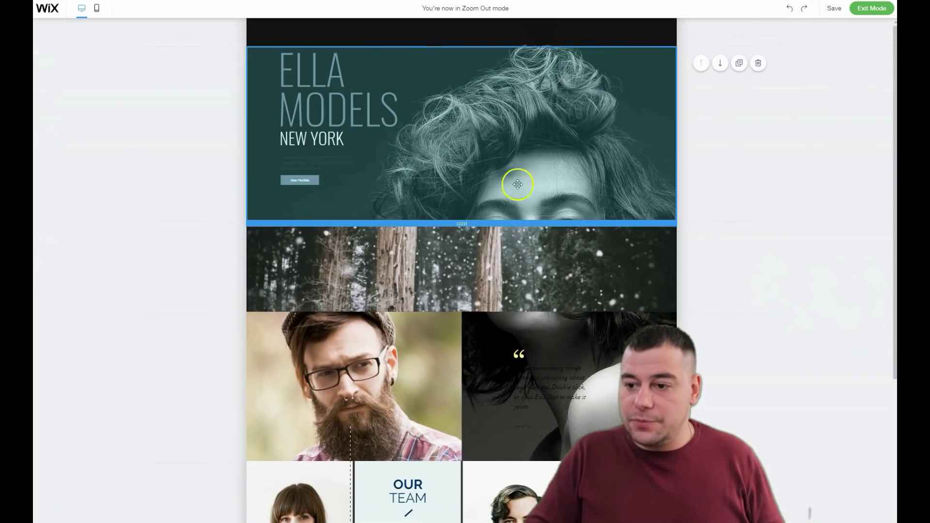
- Enlarge the space below the hero and move the forest strip below the portrait section
scroll(470, 204, "down", 5)
scroll(468, 213, "up", 5)
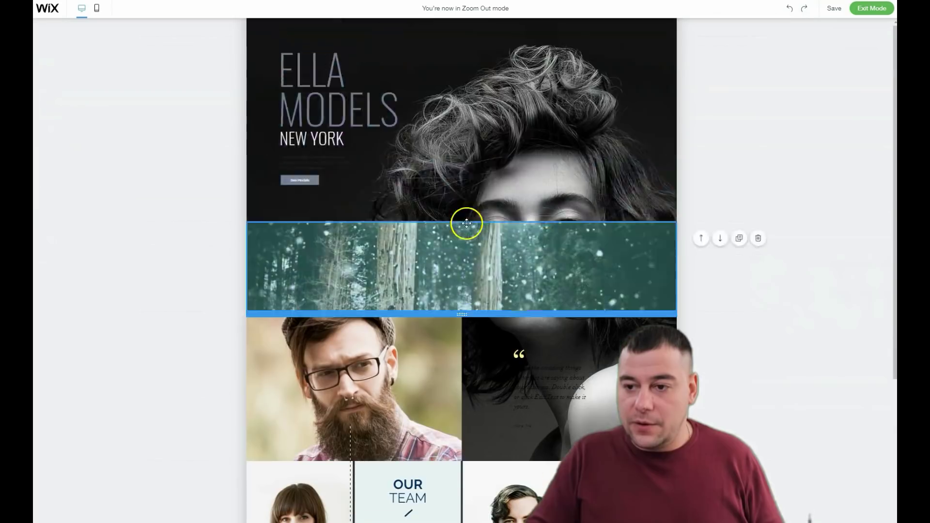
scroll(446, 139, "down", 5)
scroll(453, 158, "up", 5)
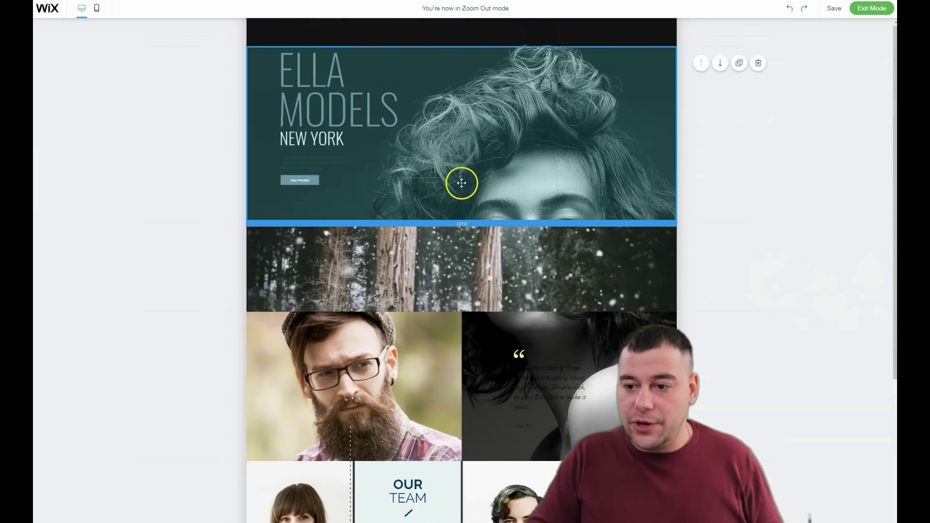
left_click_drag(462, 223, 461, 521)
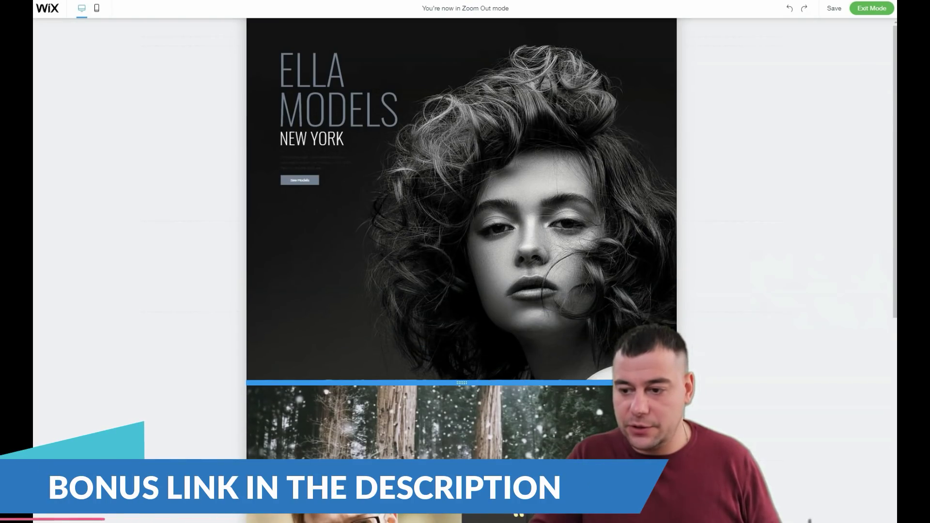
scroll(485, 264, "down", 5)
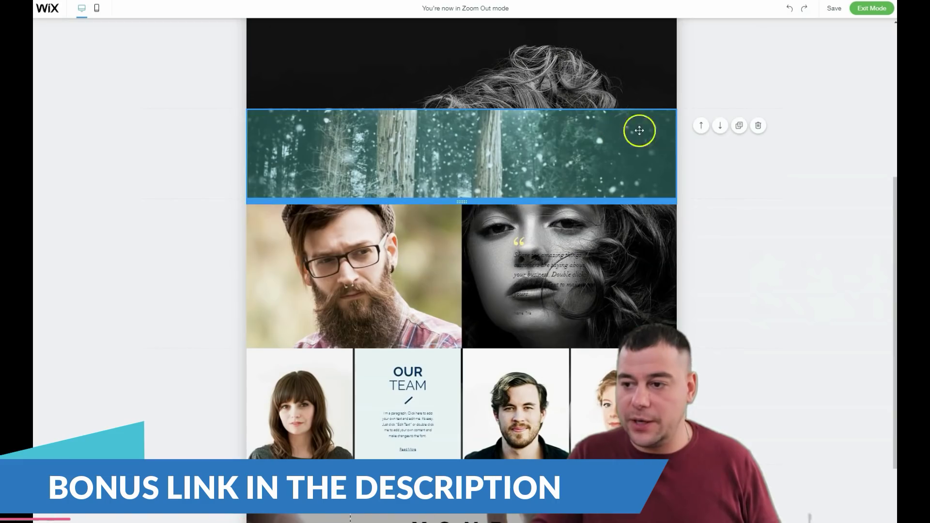
left_click(720, 126)
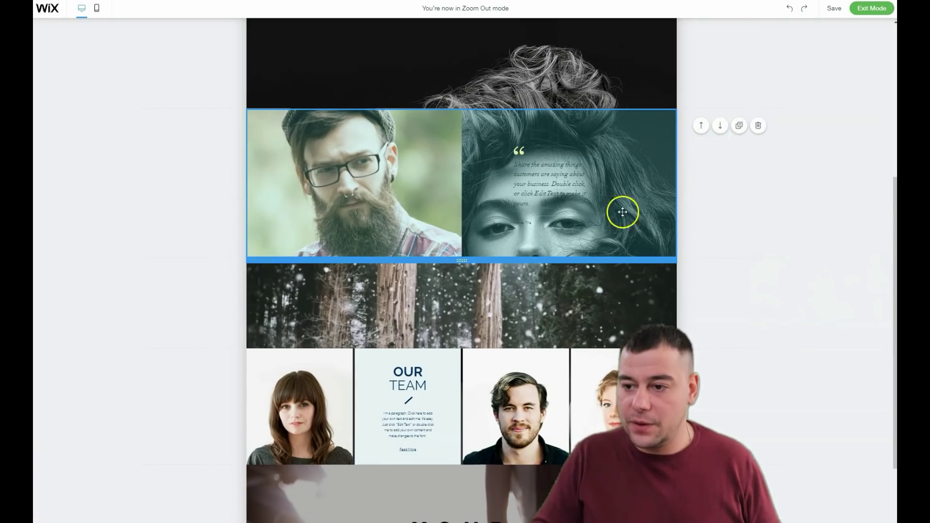
- Move the Your Brand section up past team, forest and bearded-man sections
scroll(613, 208, "down", 2)
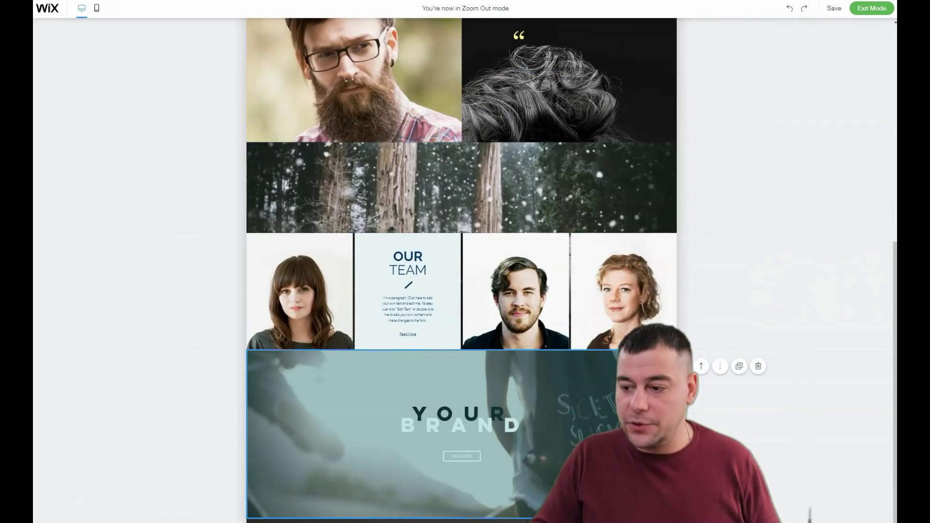
left_click(703, 367)
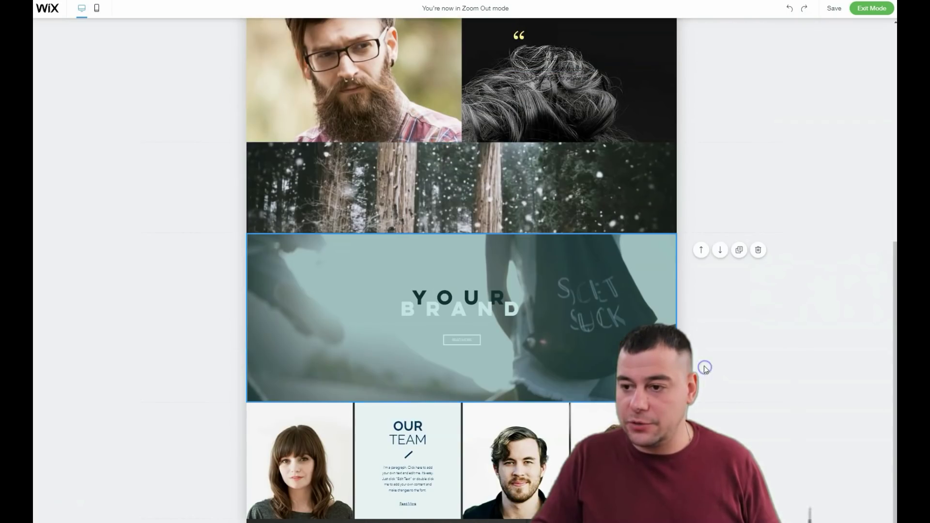
left_click(701, 250)
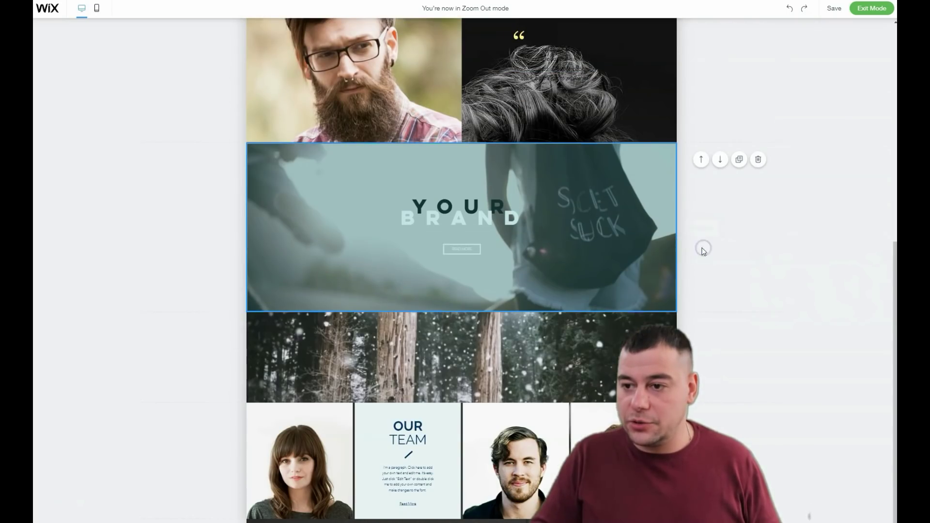
left_click(701, 160)
scroll(611, 196, "up", 3)
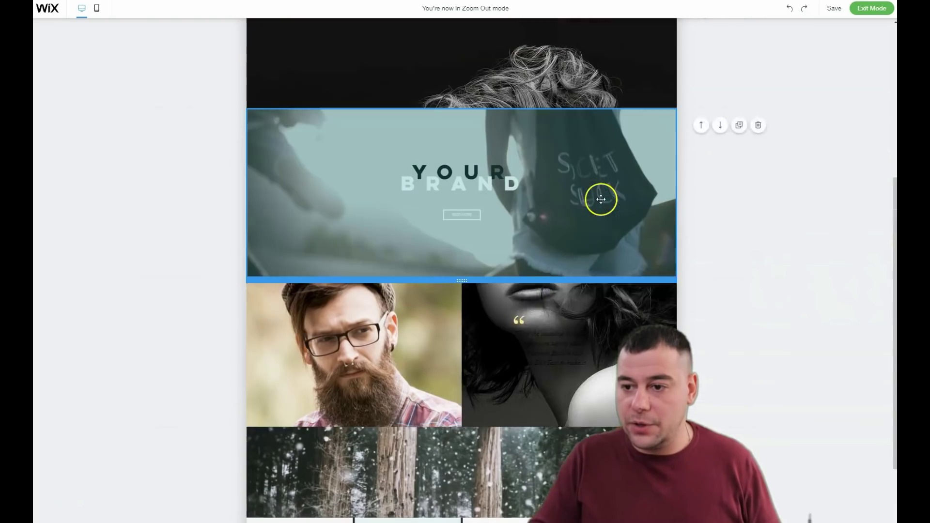
scroll(601, 200, "up", 2)
scroll(588, 251, "down", 5)
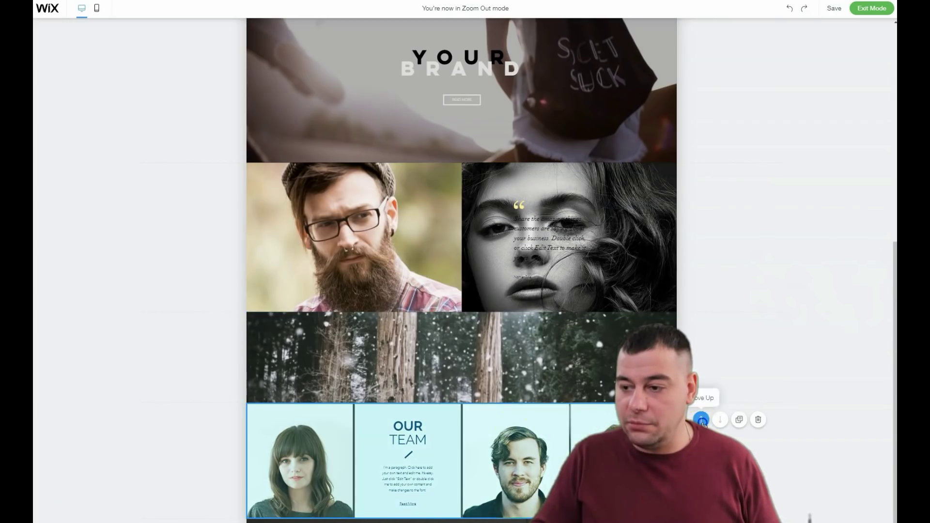
- Move Our Team above the forest strip and the forest strip above the bearded-man section
left_click(702, 420)
left_click(701, 331)
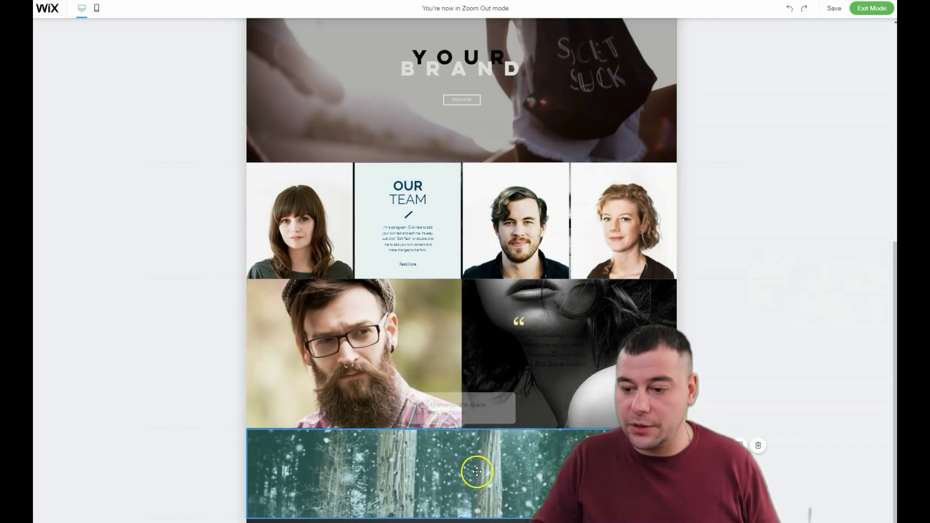
left_click(701, 445)
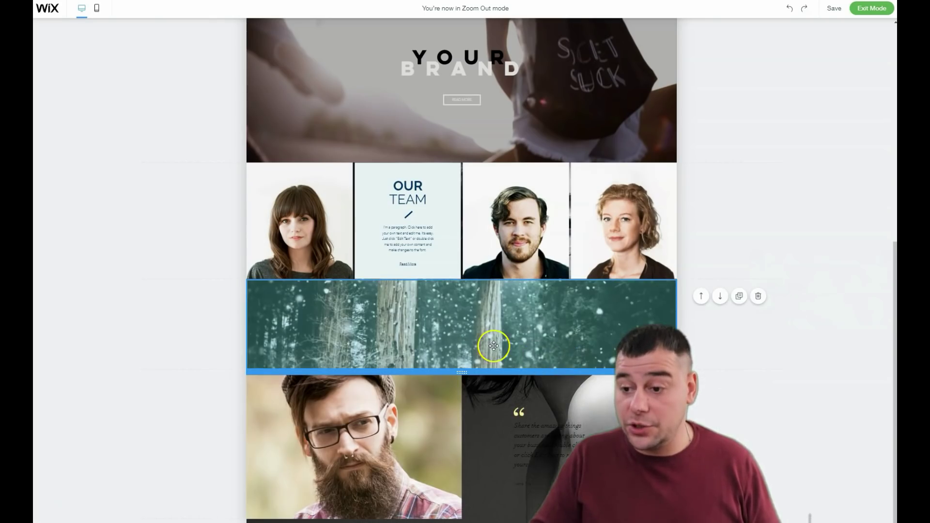
scroll(474, 266, "up", 2)
scroll(448, 326, "down", 2)
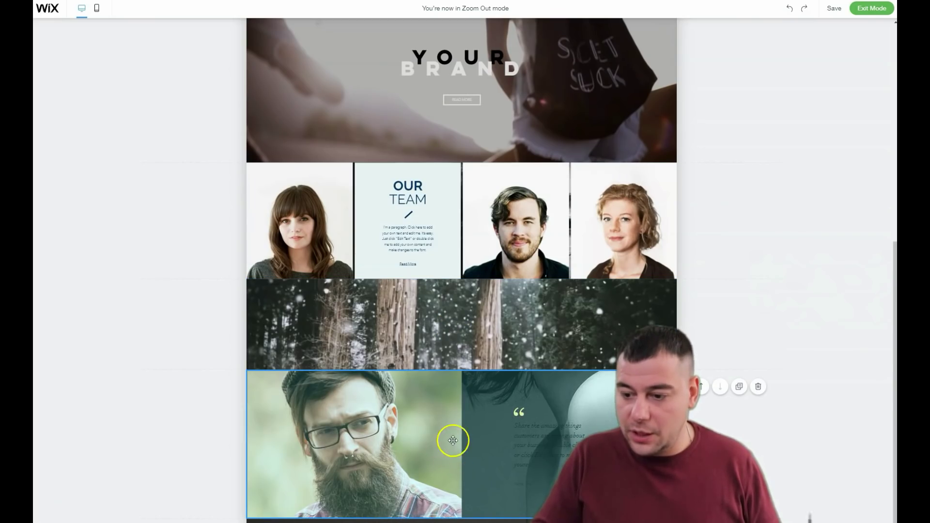
scroll(483, 433, "up", 5)
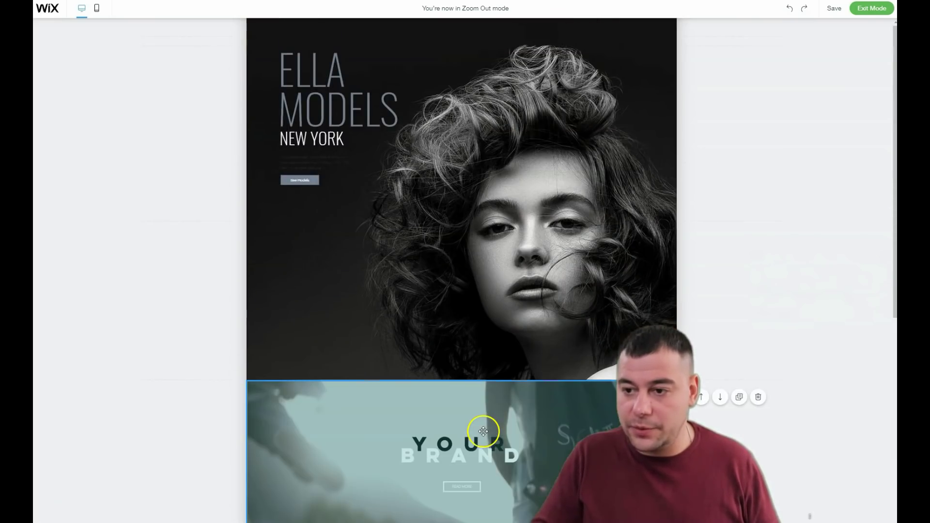
- Exit Zoom Out, test the page background opacity, leave it at 100, and open the image library
left_click(876, 9)
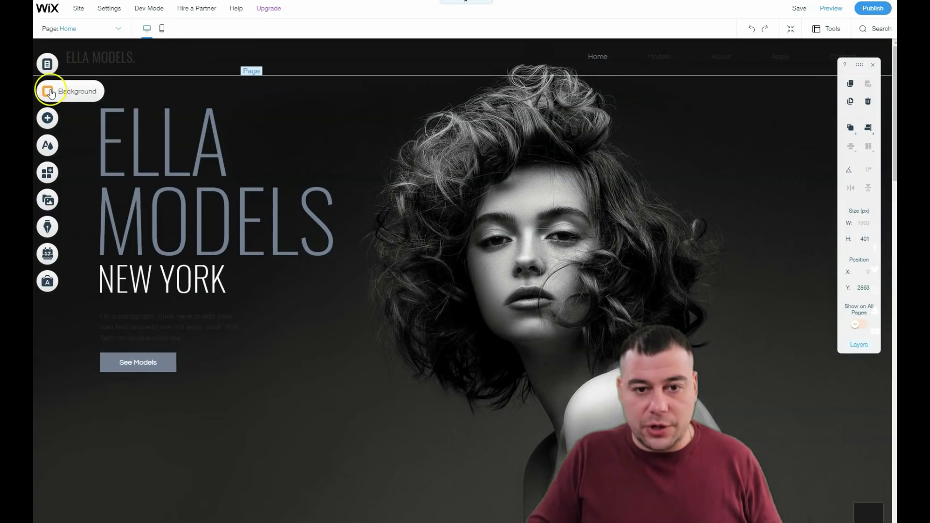
left_click(51, 92)
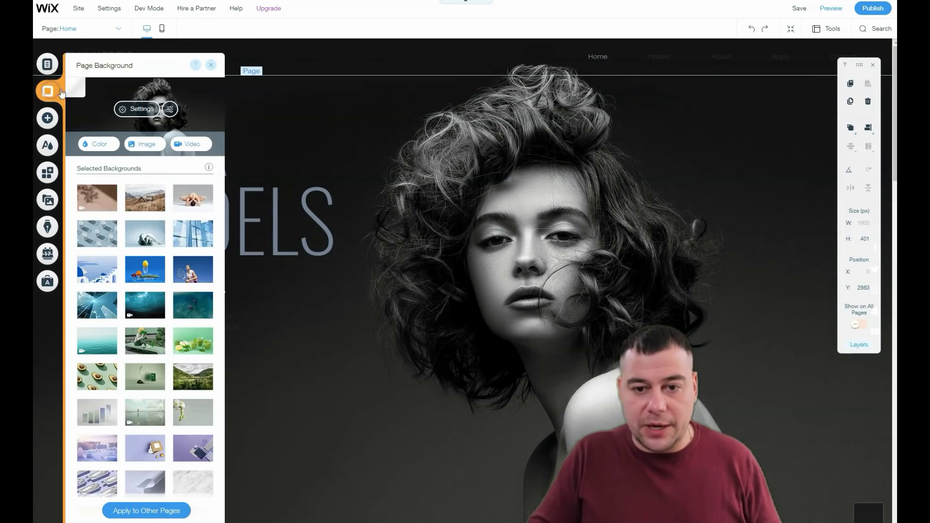
left_click(134, 112)
left_click_drag(312, 106, 263, 103)
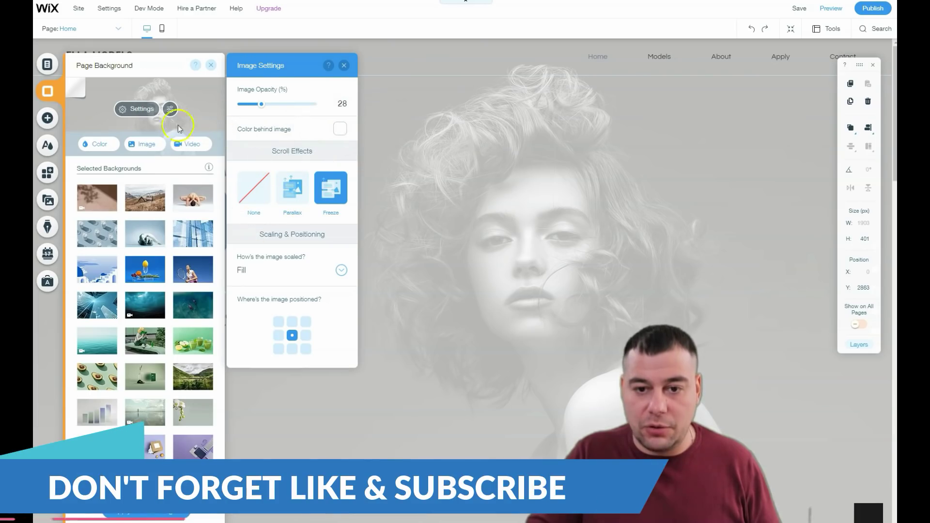
left_click_drag(262, 105, 267, 104)
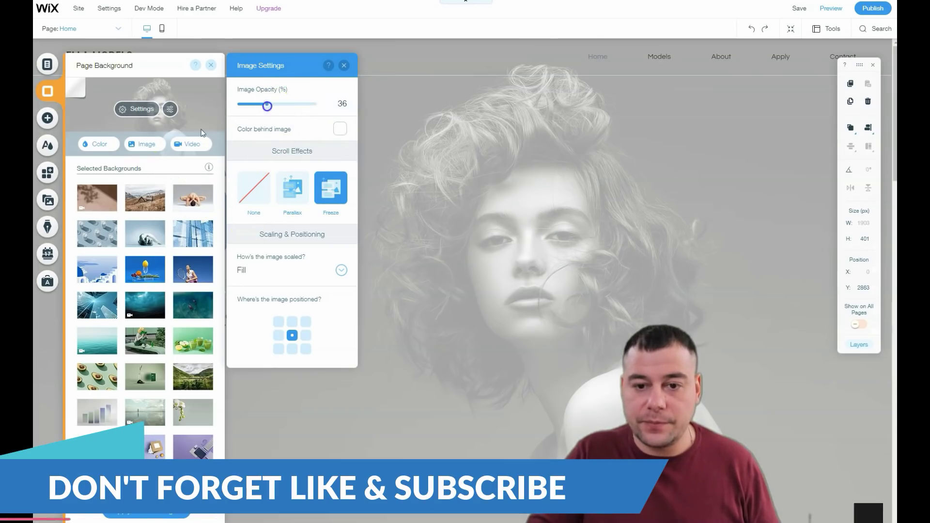
left_click(322, 105)
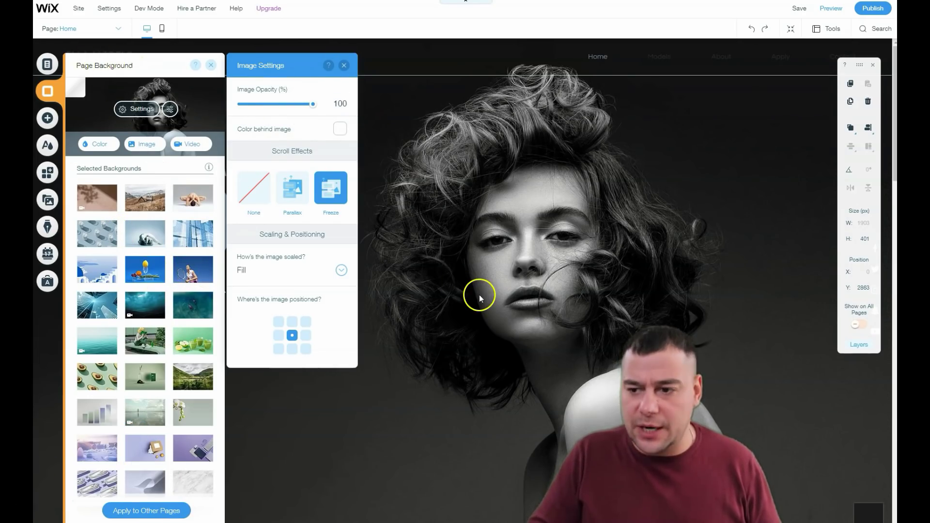
left_click(149, 146)
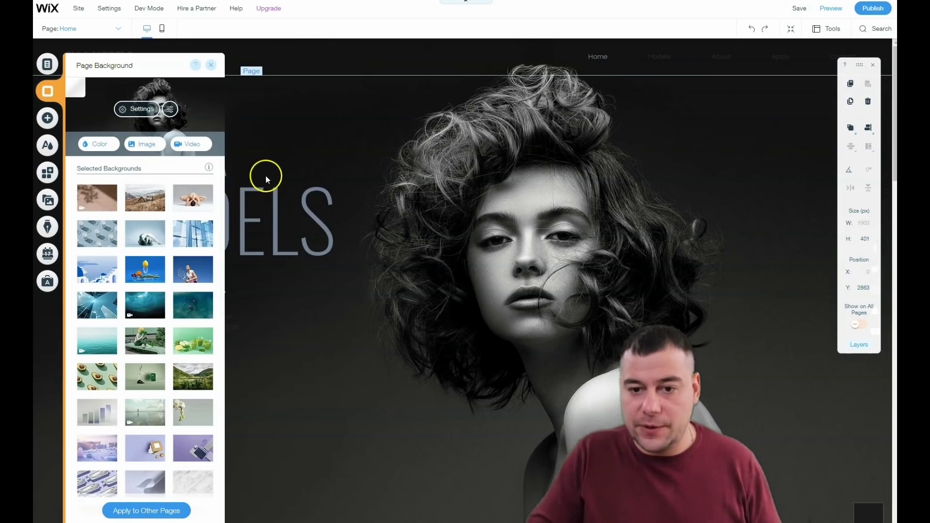
left_click(142, 146)
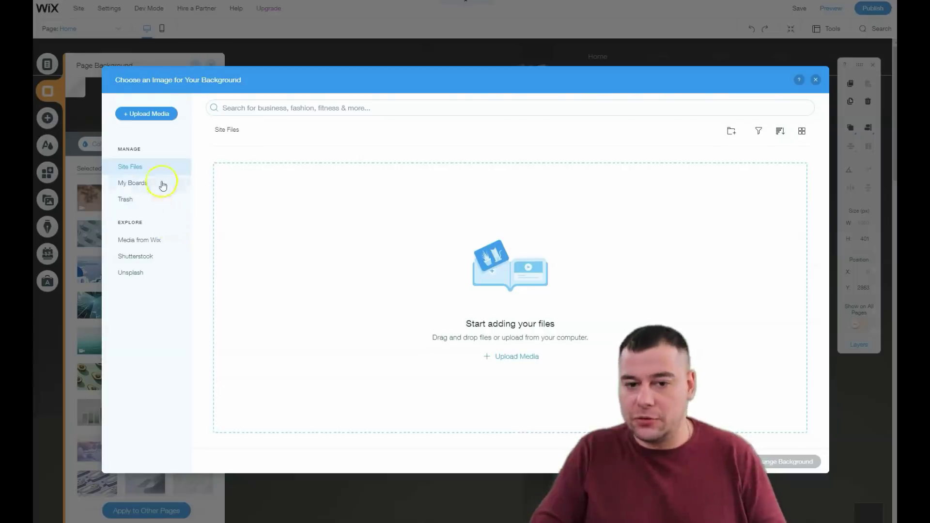
- Search Media from Wix for 'mo' and set a dark woman's portrait as the page background
left_click(130, 241)
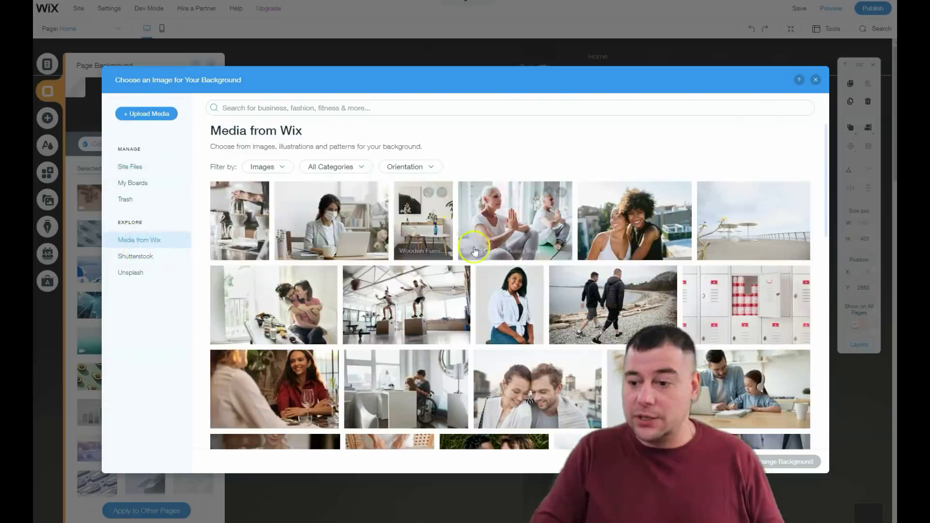
scroll(376, 208, "down", 5)
scroll(376, 208, "up", 5)
left_click(251, 111)
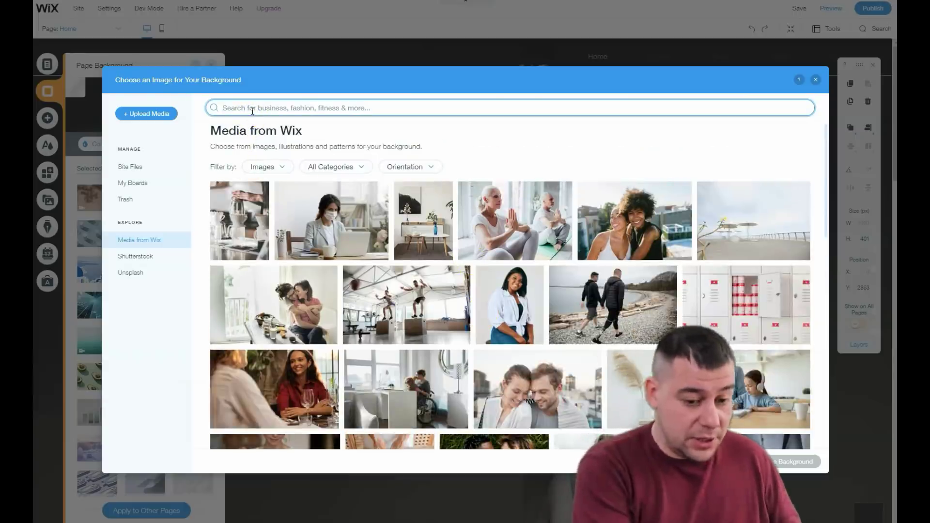
type("mod")
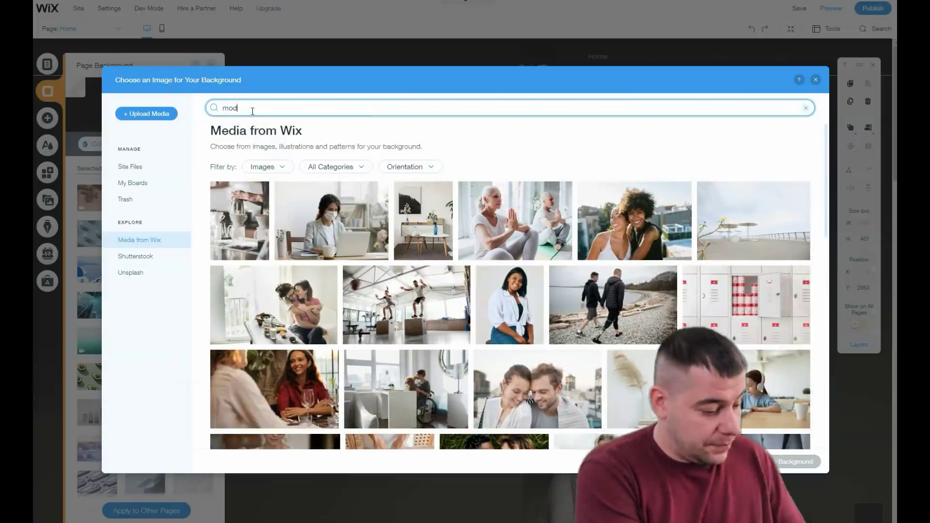
key("Return")
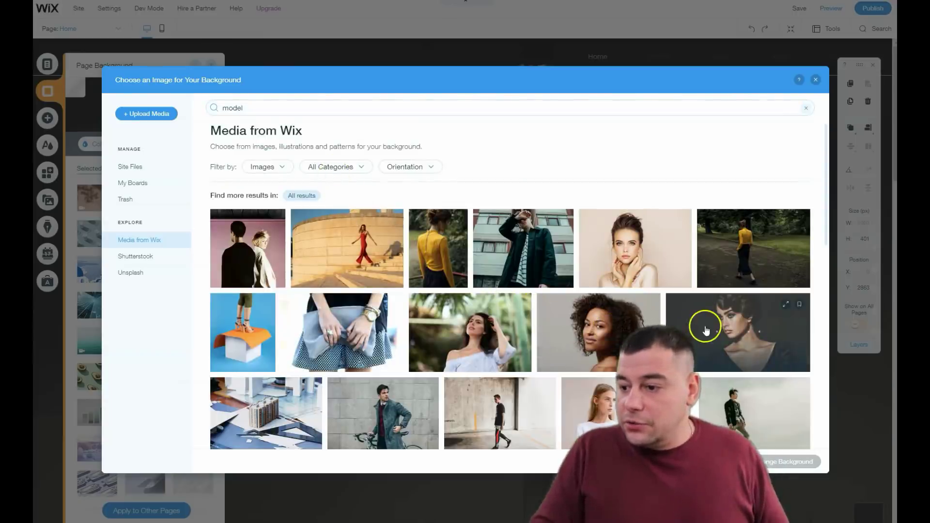
left_click(706, 331)
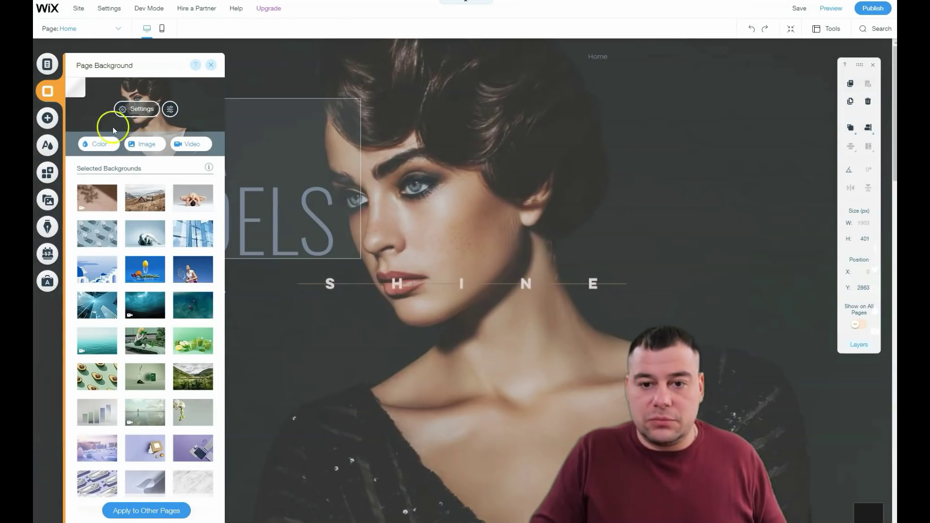
- Replace it with the portrait of the woman touching her neck
left_click(139, 145)
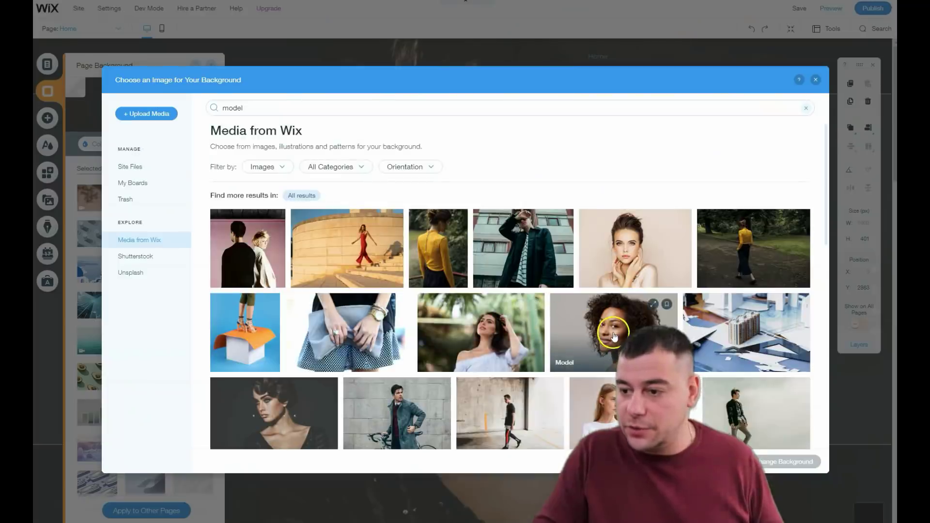
left_click(635, 257)
left_click(773, 465)
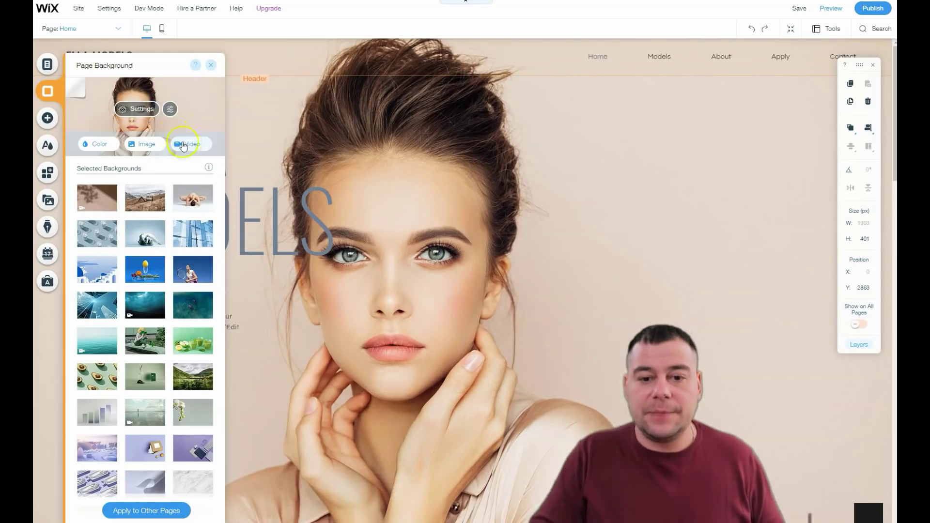
- Close the background settings, scroll down, and select the grey YOUR BRAND strip
left_click(209, 71)
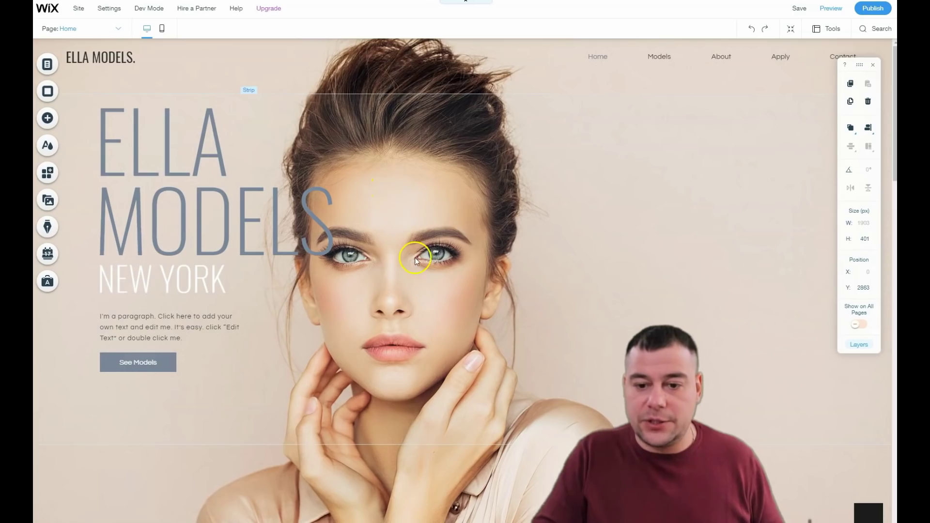
scroll(415, 260, "down", 3)
scroll(426, 256, "up", 2)
scroll(426, 256, "down", 8)
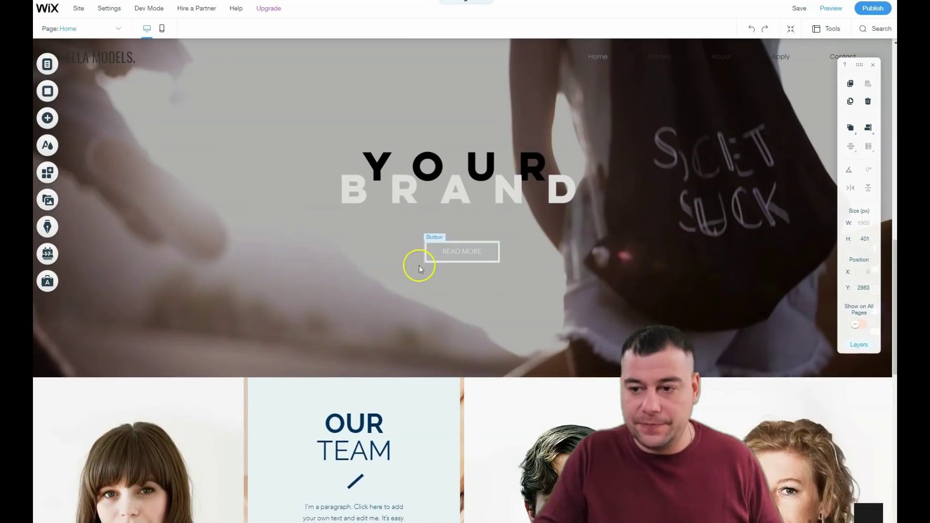
scroll(389, 251, "up", 4)
scroll(255, 198, "down", 2)
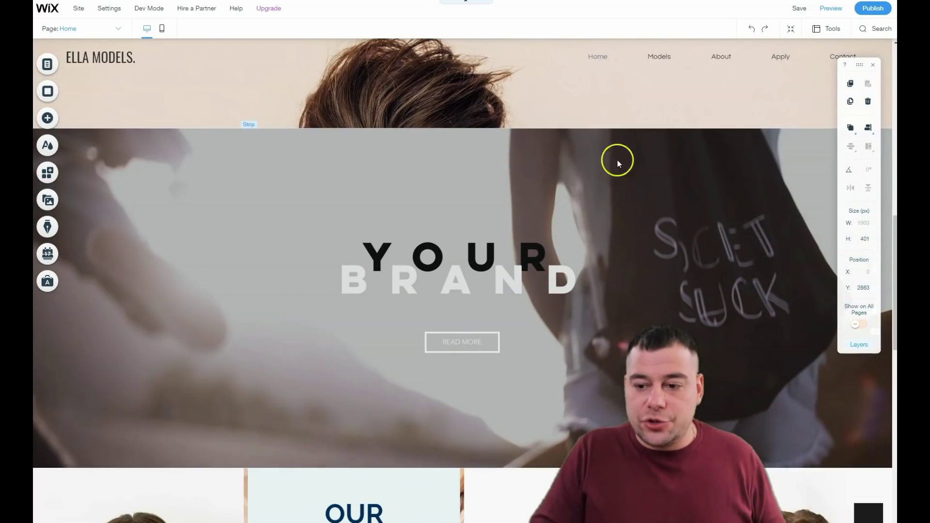
scroll(487, 213, "up", 8)
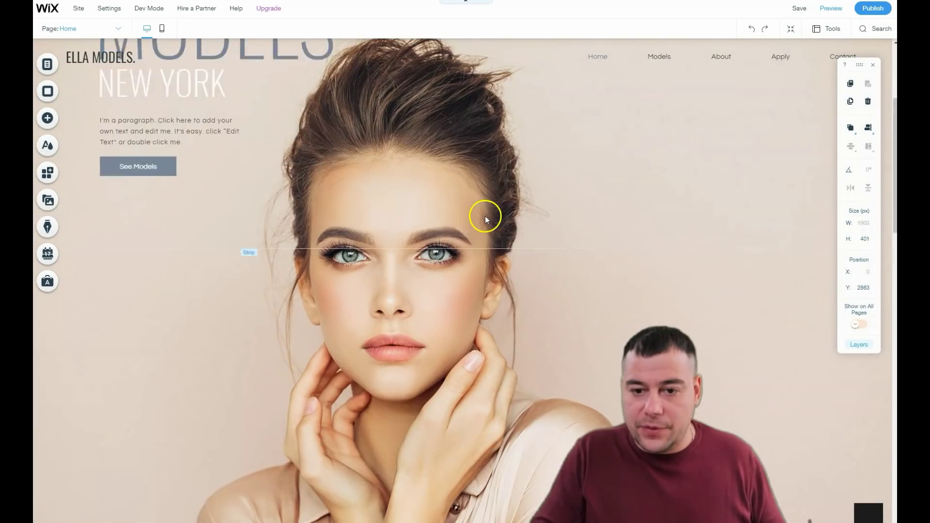
scroll(483, 243, "down", 2)
scroll(265, 324, "down", 4)
scroll(249, 317, "down", 3)
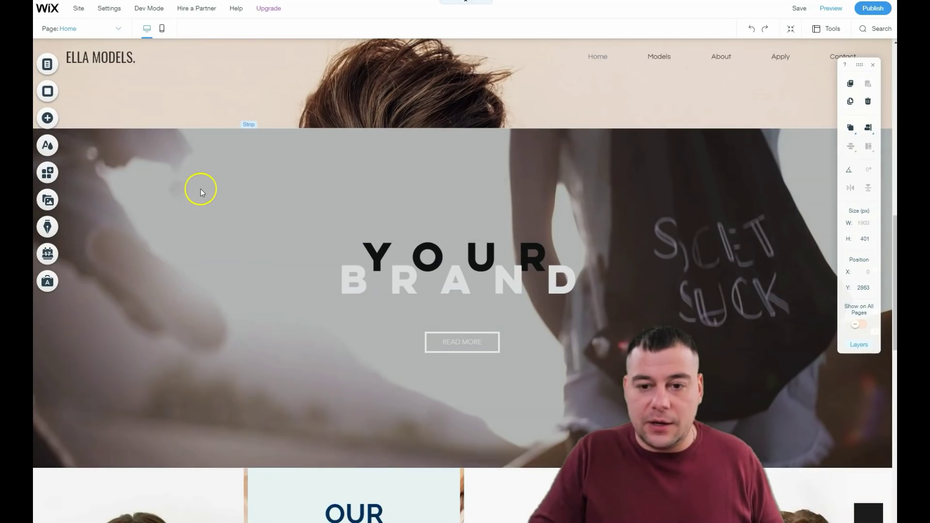
left_click(200, 189)
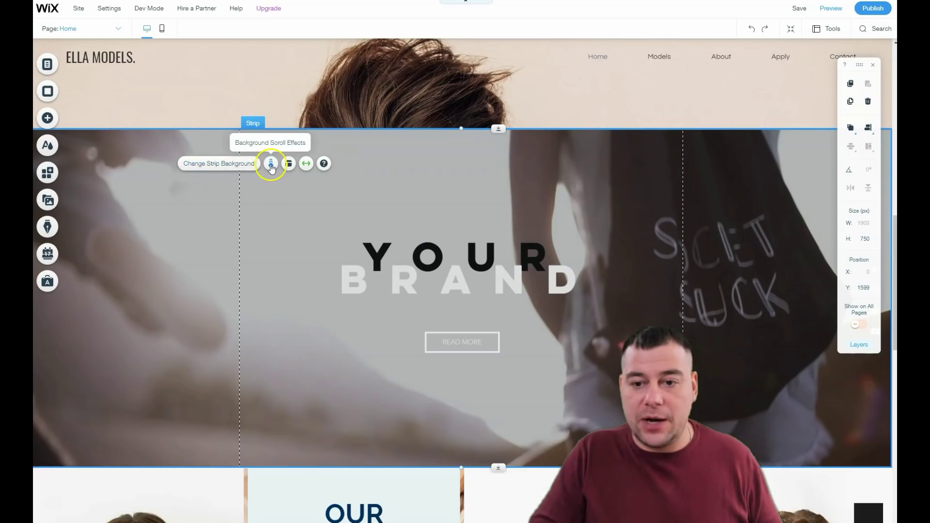
left_click(306, 165)
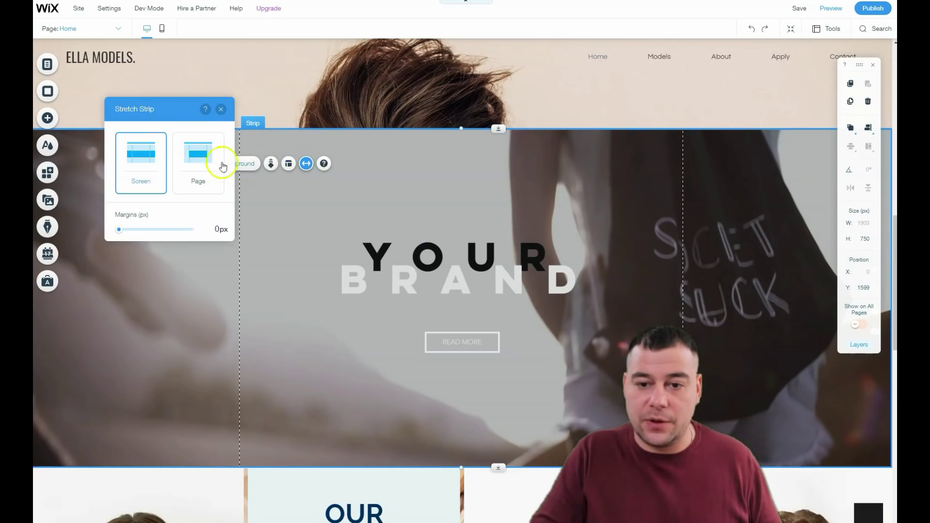
left_click(188, 167)
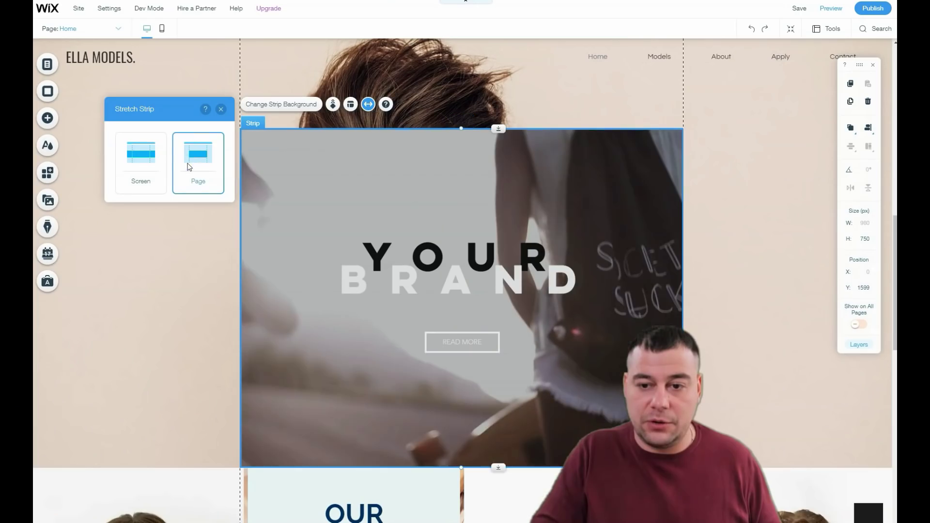
scroll(134, 346, "up", 4)
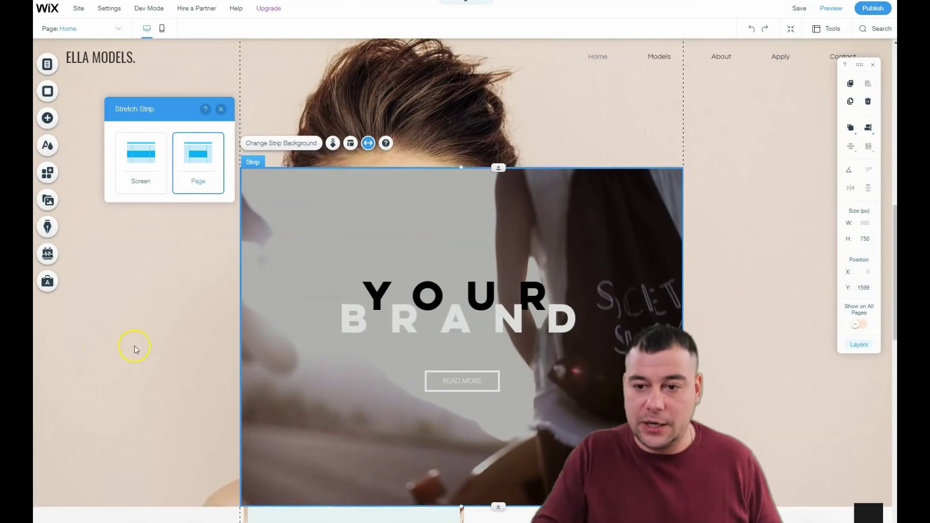
scroll(146, 338, "down", 7)
scroll(145, 338, "up", 2)
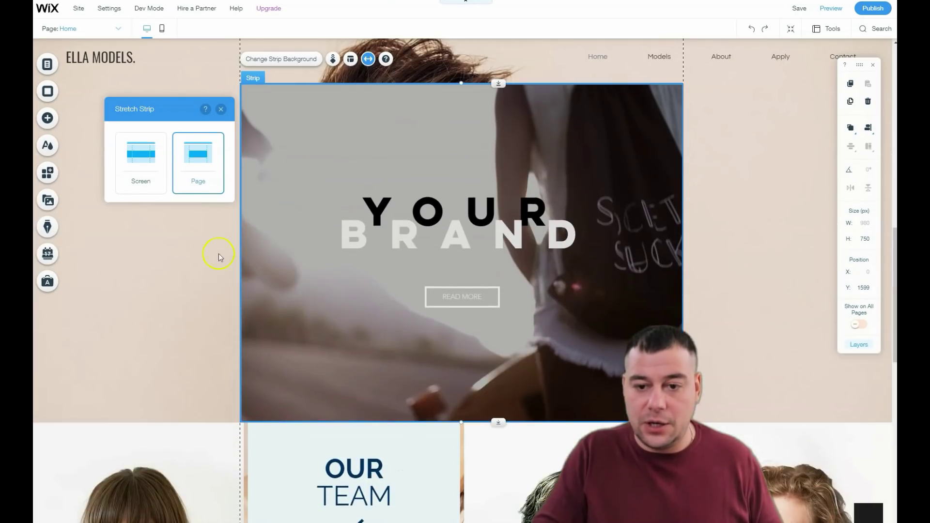
left_click(149, 157)
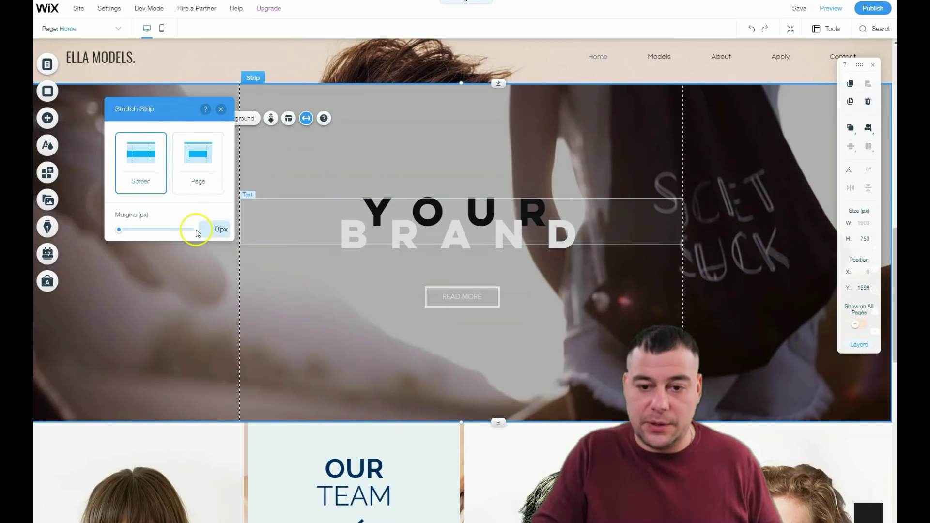
left_click(221, 110)
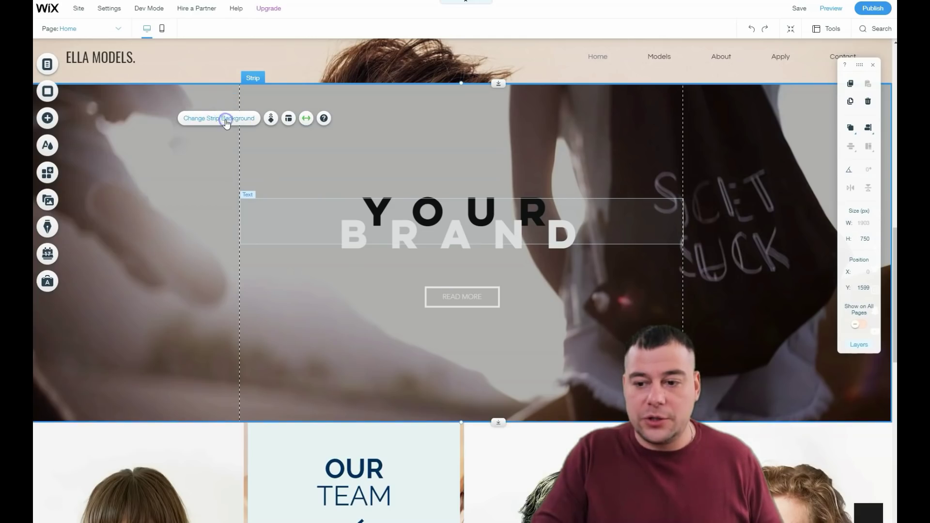
- Search the image library for 'model' and apply the Skincare Model photo as the strip background
left_click(225, 119)
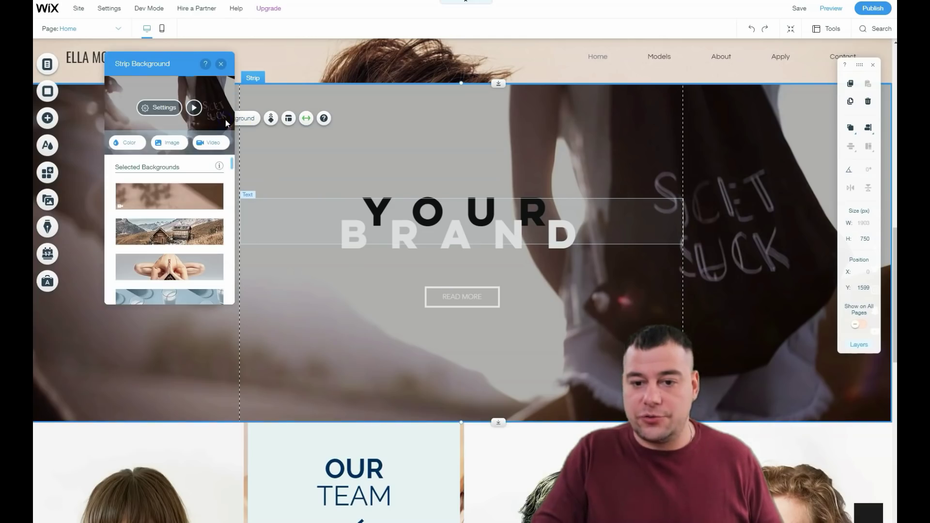
left_click(166, 144)
left_click(268, 107)
type("model")
key("Return")
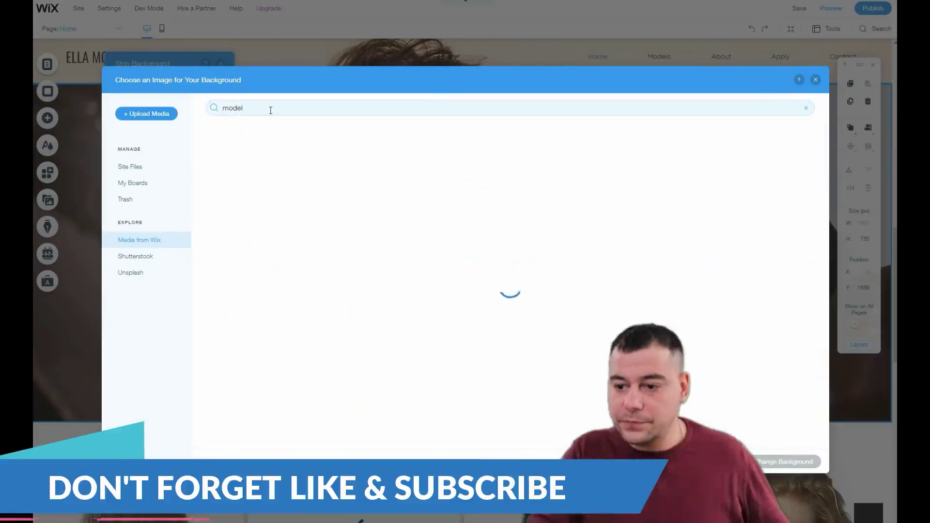
scroll(525, 255, "down", 10)
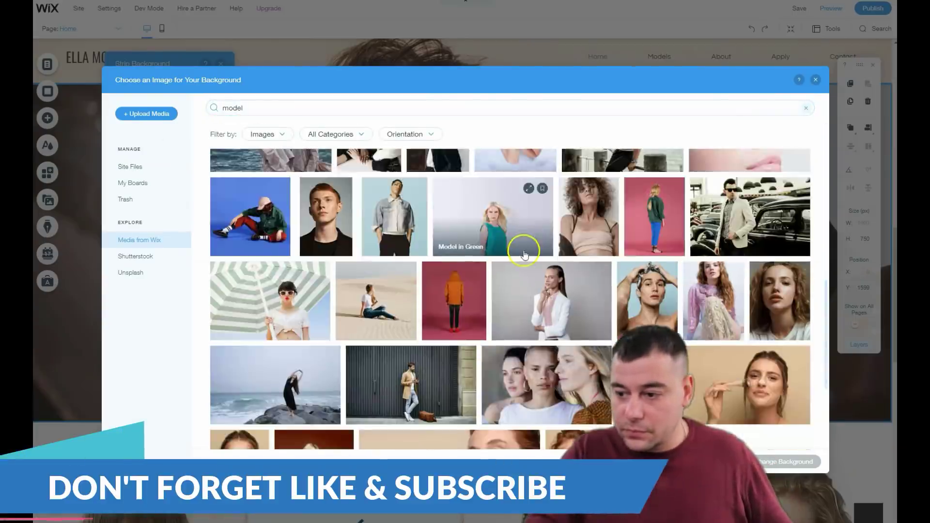
scroll(525, 254, "down", 2)
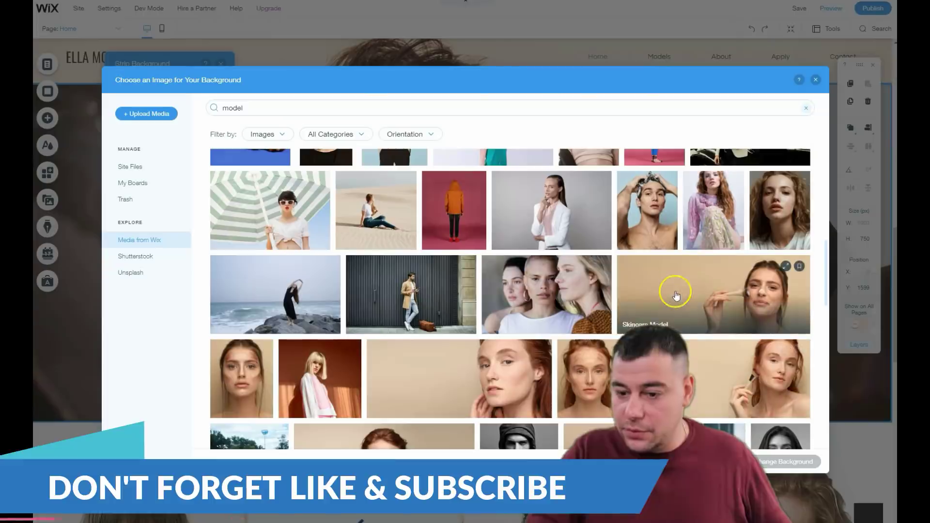
left_click(717, 296)
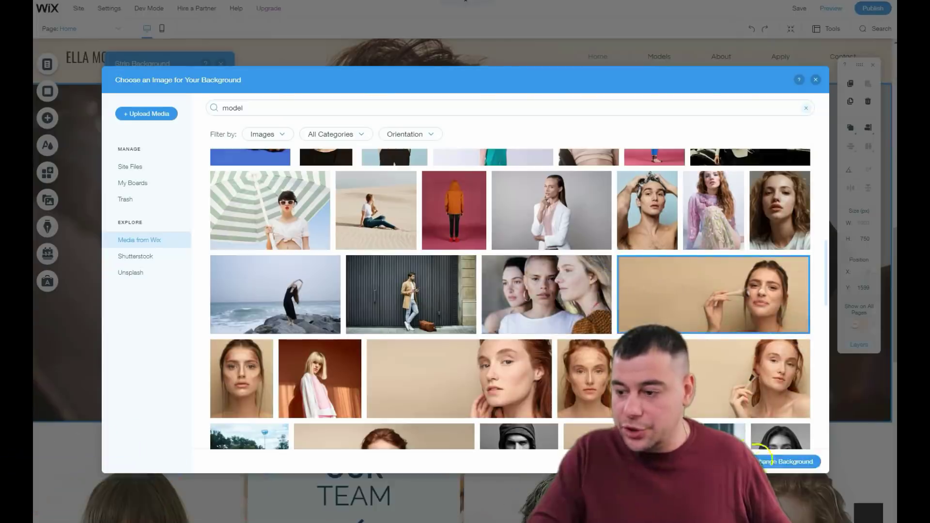
left_click(771, 462)
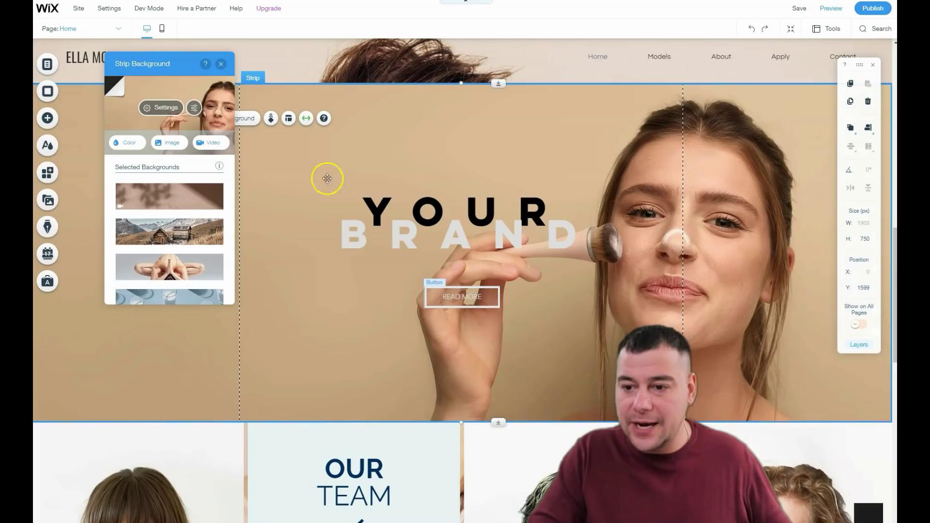
left_click(162, 108)
- Put white behind the strip's makeup photo and set its opacity to 52
left_click_drag(188, 129, 147, 127)
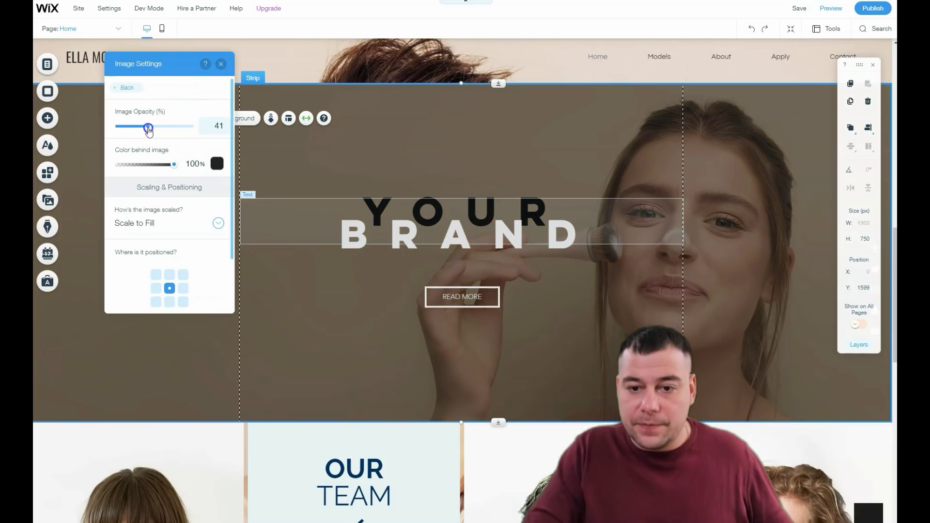
left_click(217, 163)
left_click(233, 211)
left_click(151, 127)
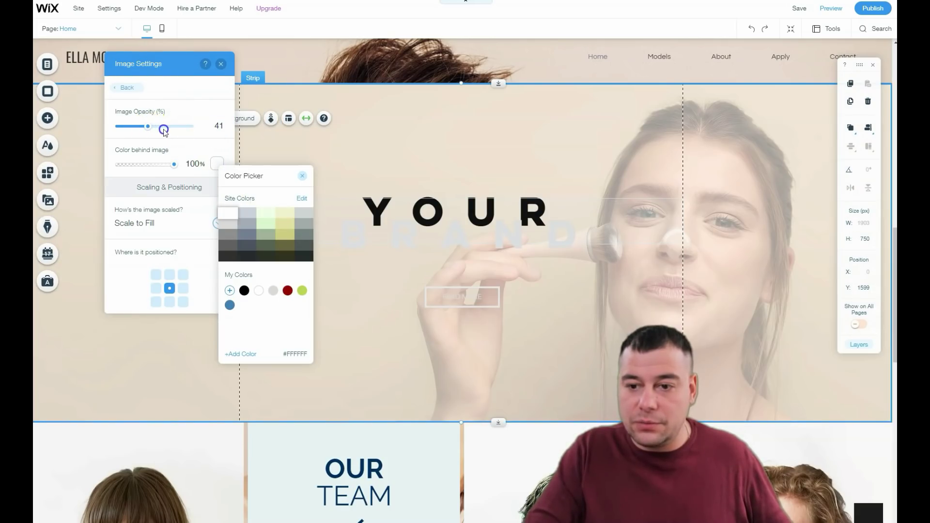
left_click(164, 127)
left_click_drag(164, 129, 158, 128)
scroll(603, 218, "up", 5)
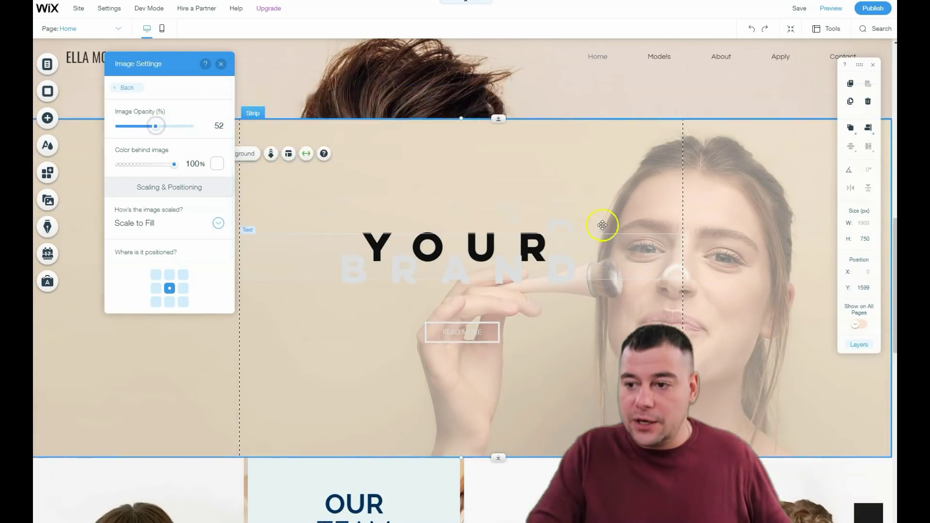
scroll(544, 243, "down", 4)
scroll(544, 239, "down", 2)
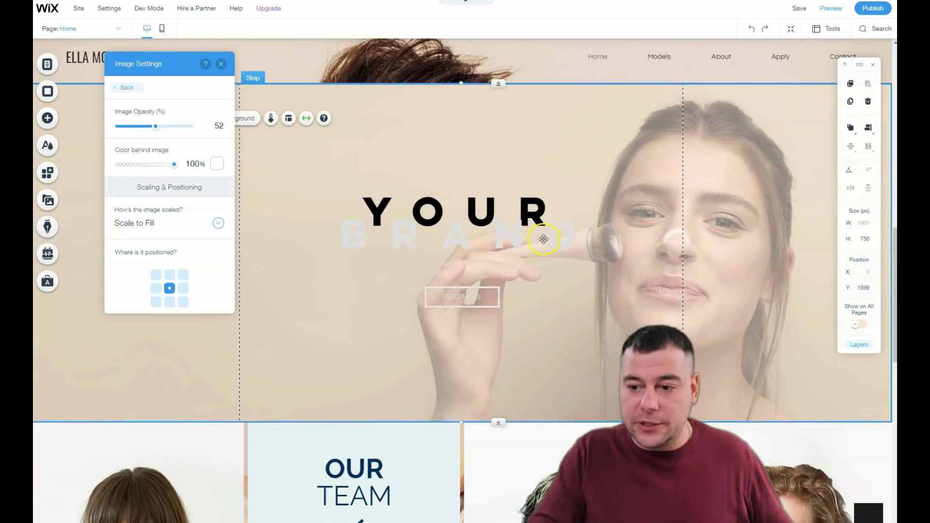
- Restyle the YOUR BRAND heading in Oswald Extra Light with dark red text colour
left_click(431, 223)
double_click(430, 223)
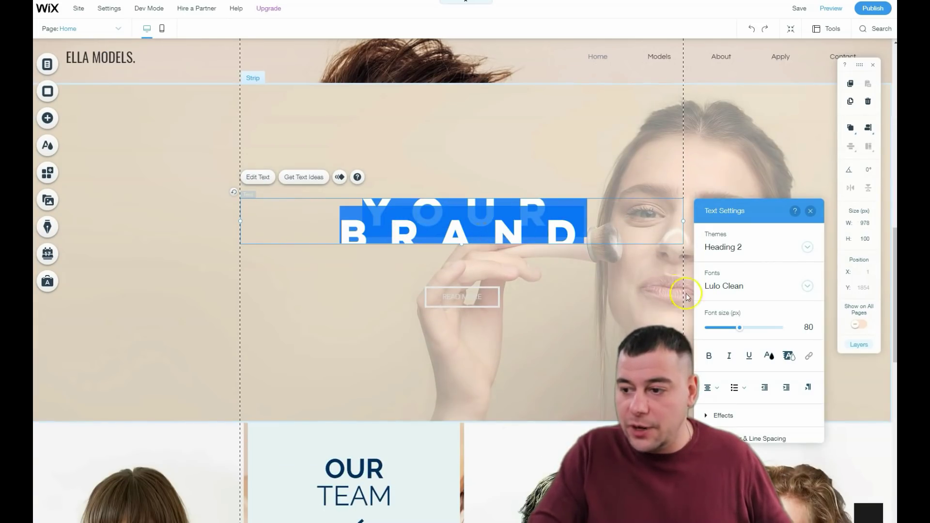
left_click(756, 286)
left_click(727, 353)
left_click(770, 356)
left_click(746, 358)
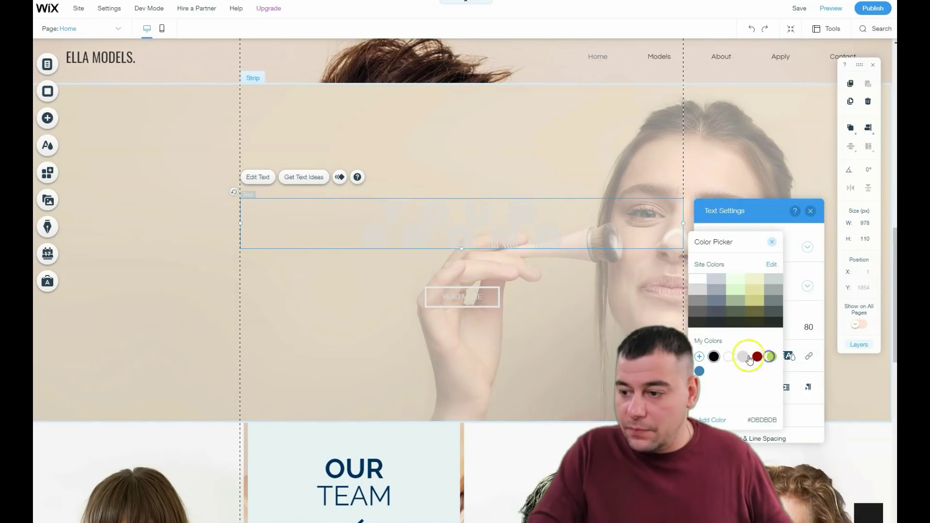
scroll(743, 292, "down", 3)
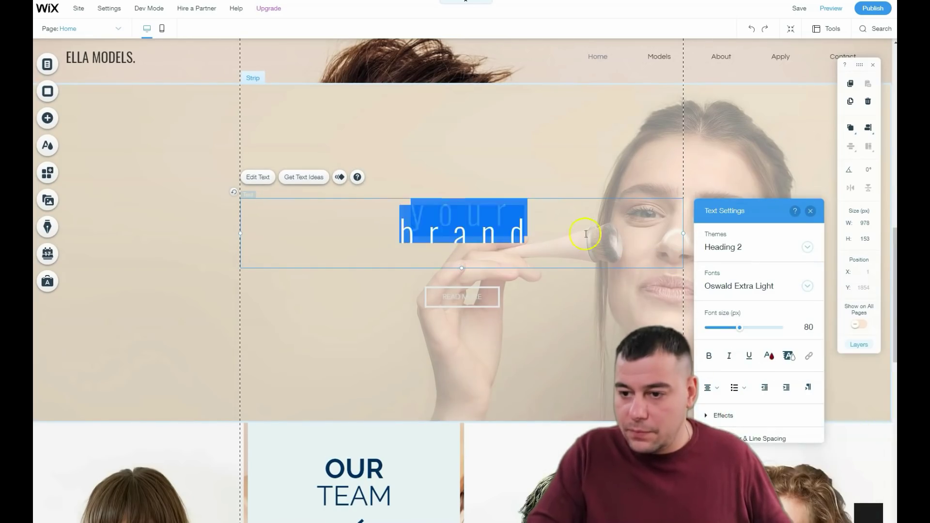
left_click(727, 415)
left_click(389, 361)
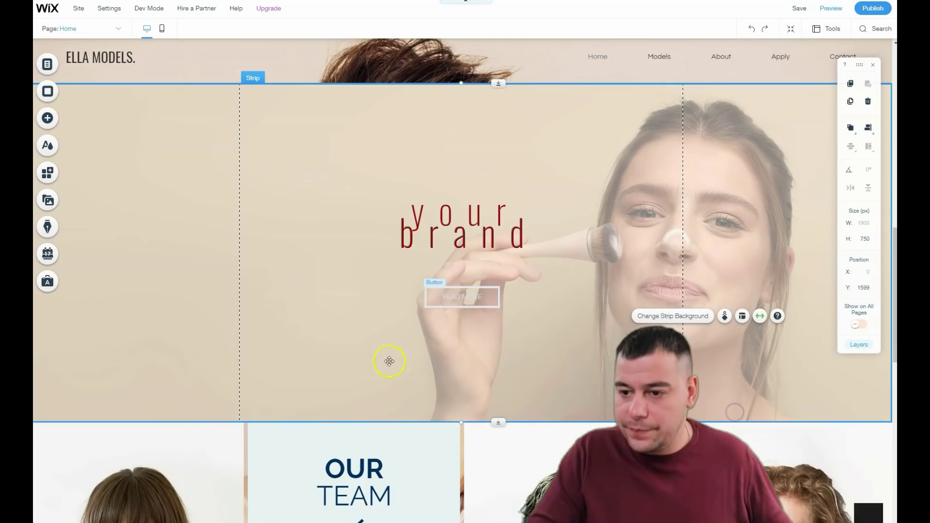
- Drag the your brand heading within the strip, ending at X -143, Y 1770
mouse_move(473, 235)
left_mouse_down()
mouse_move(465, 179)
mouse_move(473, 203)
mouse_move(460, 210)
mouse_move(471, 214)
mouse_move(335, 211)
left_mouse_up()
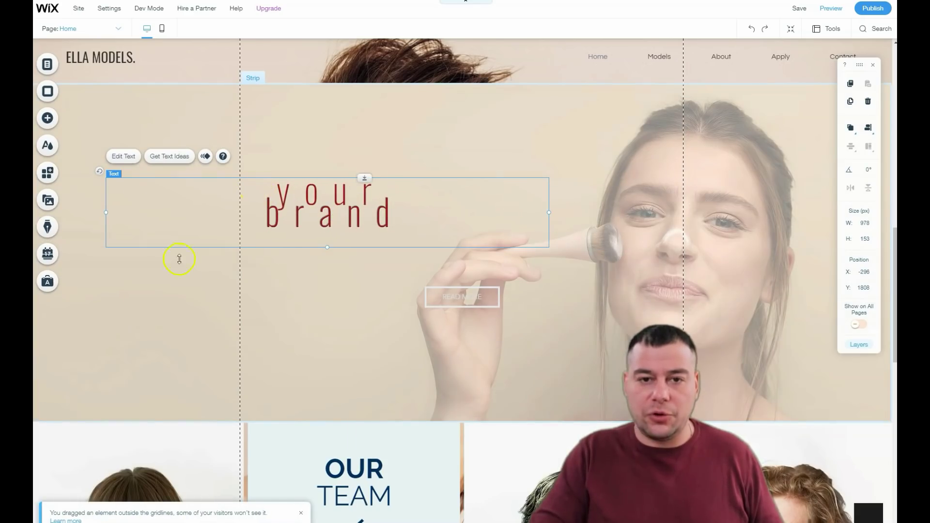
left_click_drag(303, 205, 363, 170)
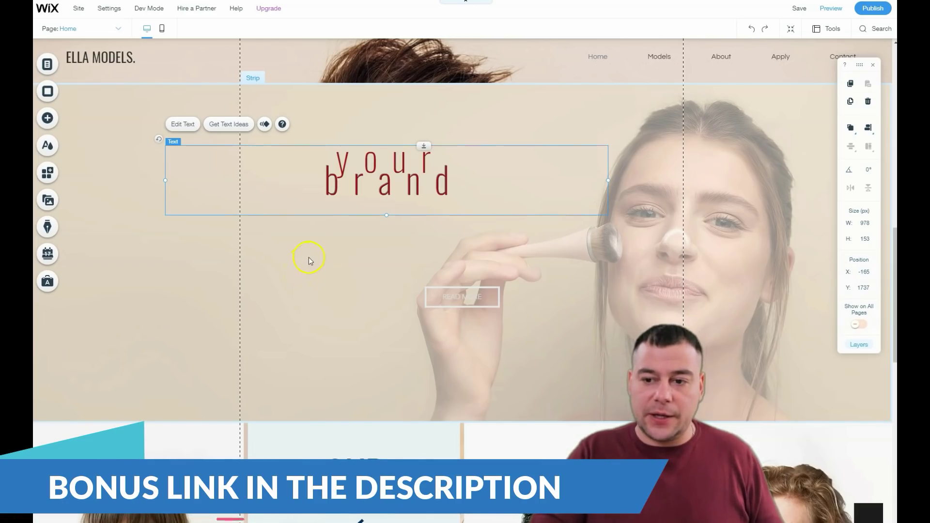
mouse_move(350, 182)
left_mouse_down()
mouse_move(350, 343)
mouse_move(351, 158)
mouse_move(358, 196)
left_mouse_up()
left_click(333, 196)
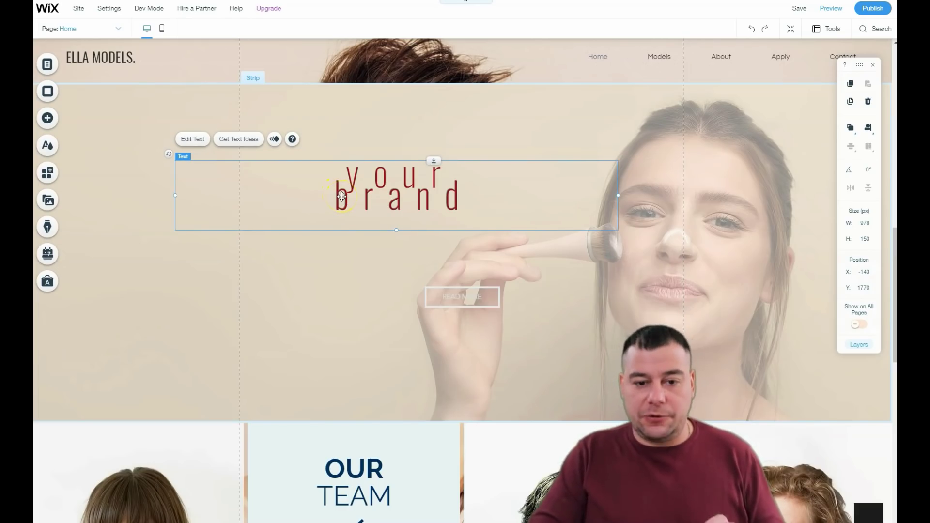
scroll(341, 248, "down", 5)
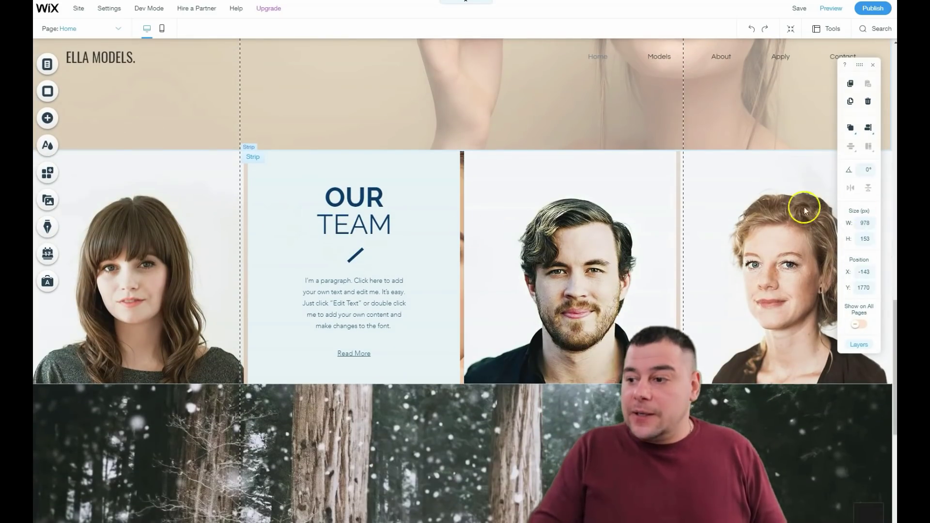
- Select the snowy forest strip and search the background video library for 'model'
scroll(398, 289, "down", 5)
left_click(396, 252)
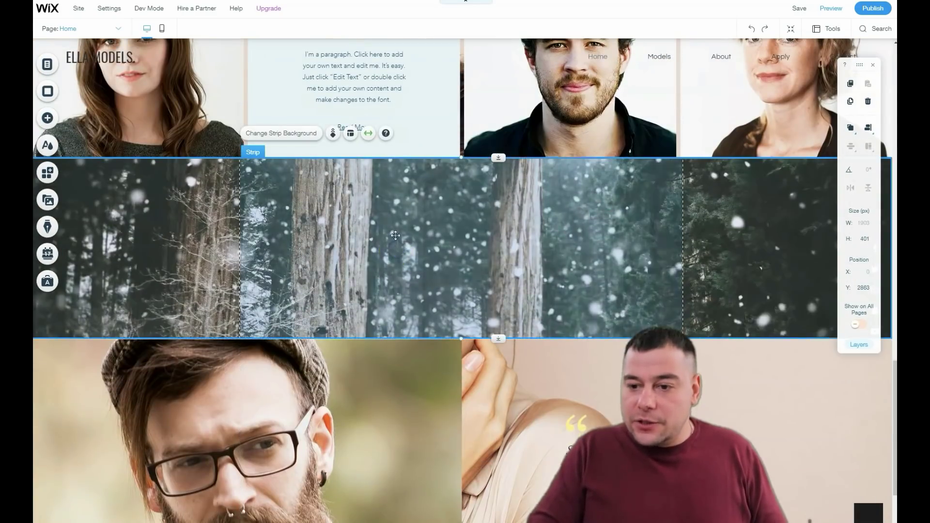
left_click(291, 136)
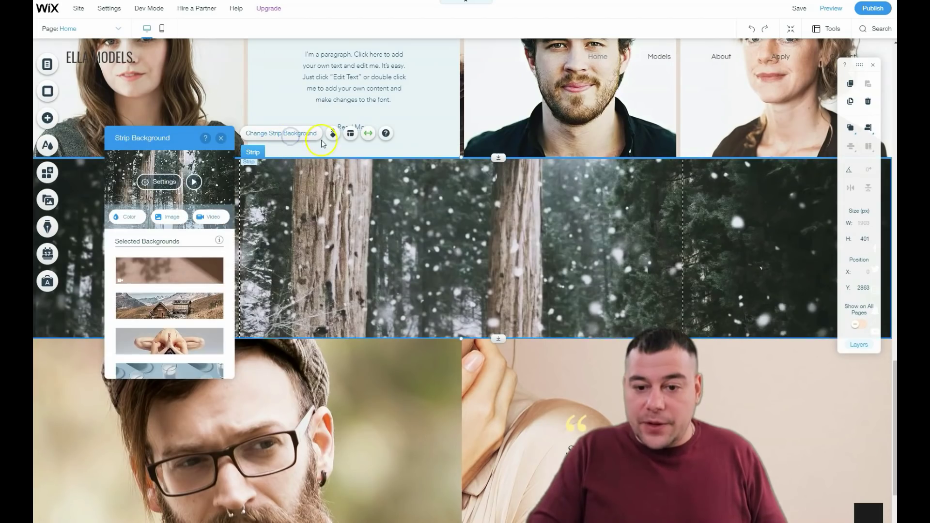
left_click(208, 218)
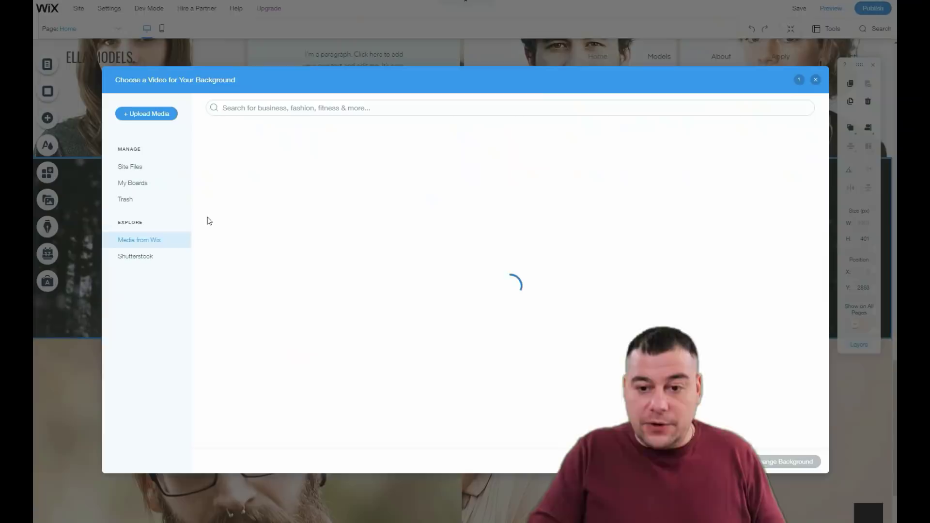
left_click(334, 107)
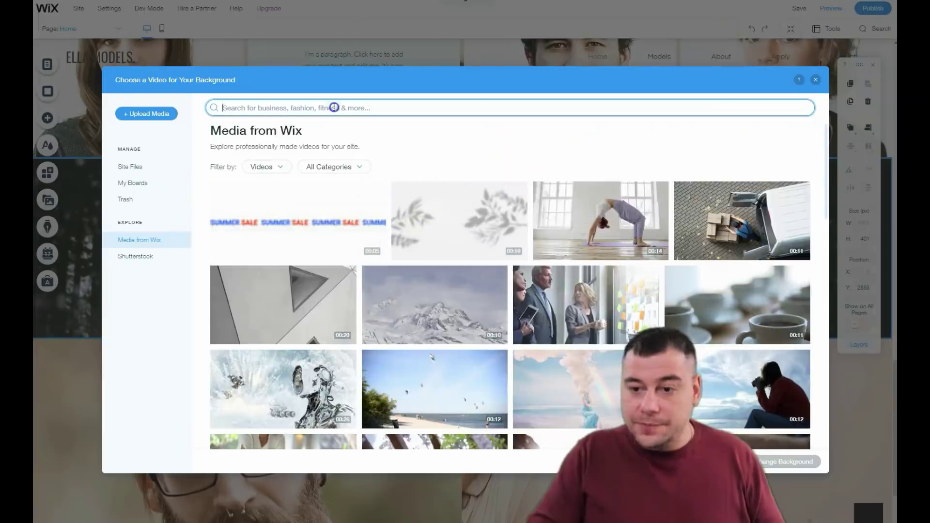
type("model")
key("Return")
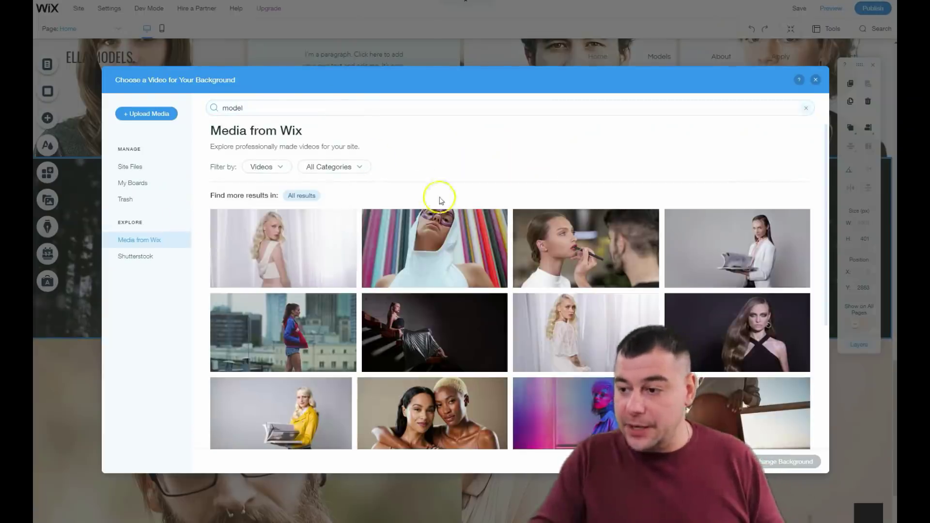
- Apply the Magazine Cinemagraph video as the strip's background
scroll(459, 247, "down", 2)
scroll(458, 248, "up", 1)
scroll(461, 253, "down", 4)
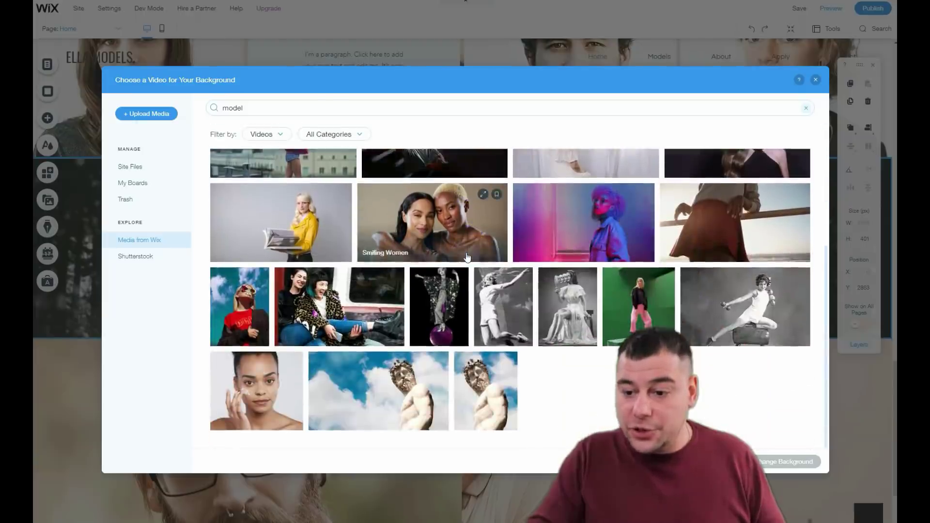
scroll(467, 257, "up", 3)
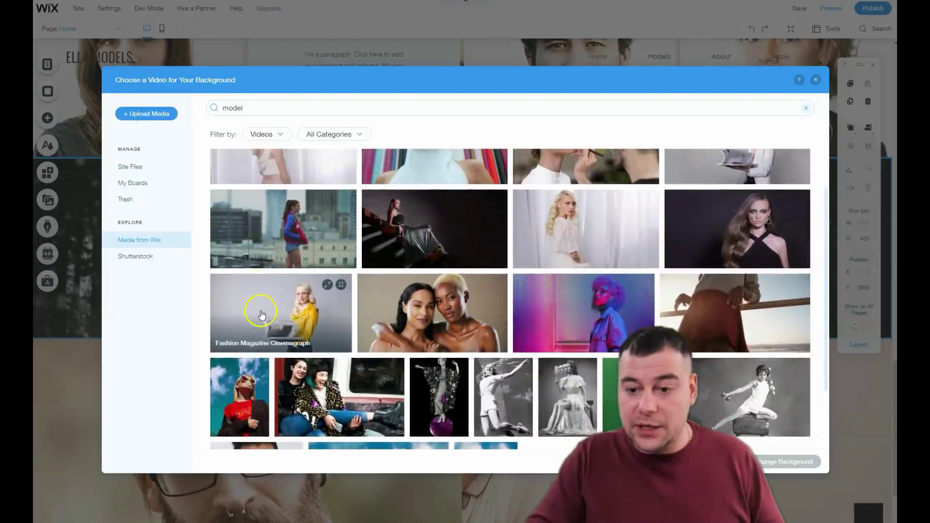
scroll(290, 222, "up", 3)
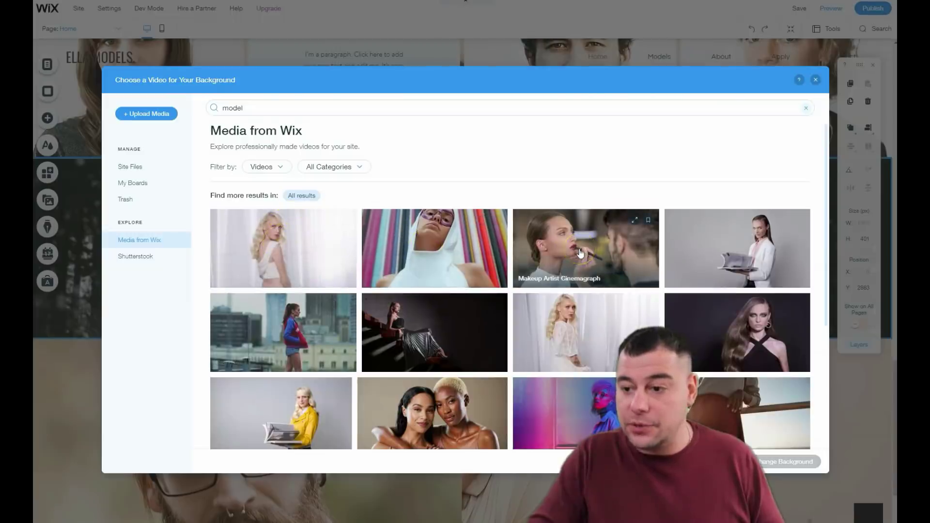
left_click(725, 248)
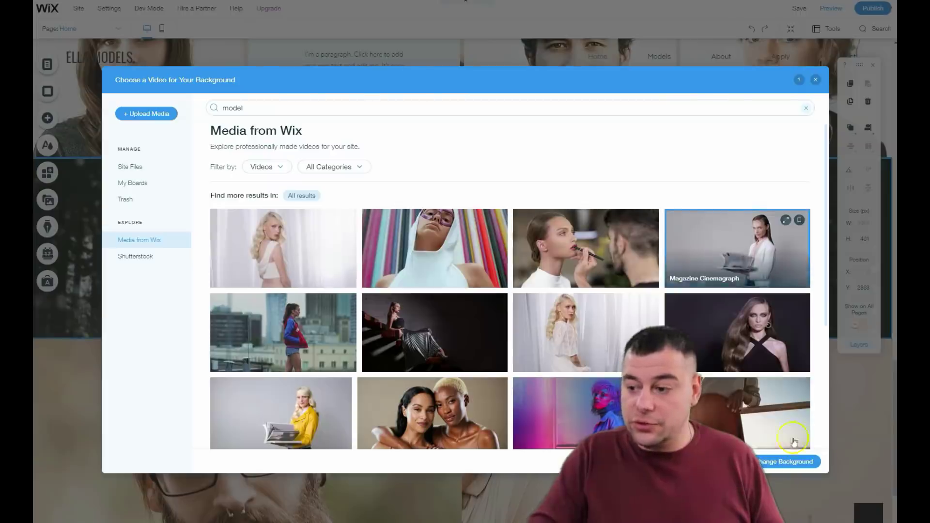
left_click(775, 462)
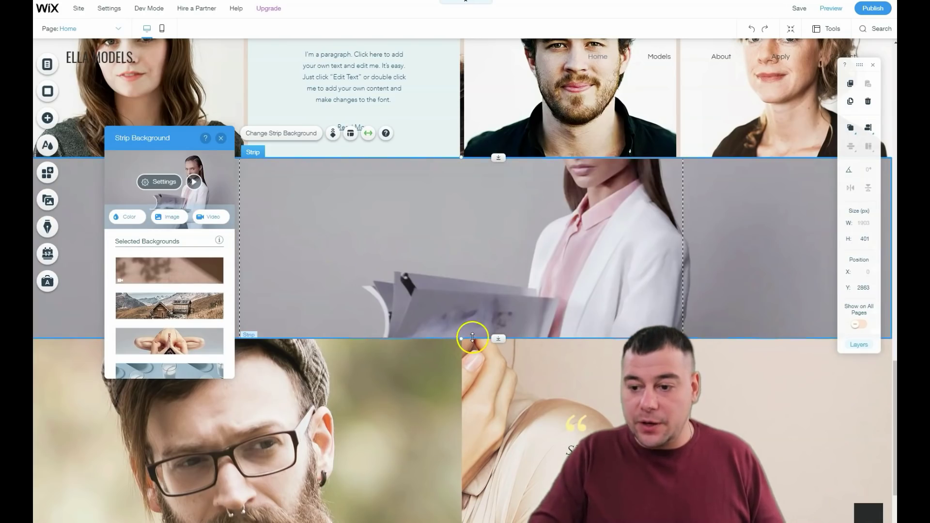
- Stretch the Magazine Cinemagraph video strip from 401 to 589 px high and close its background settings
left_click_drag(473, 338, 472, 423)
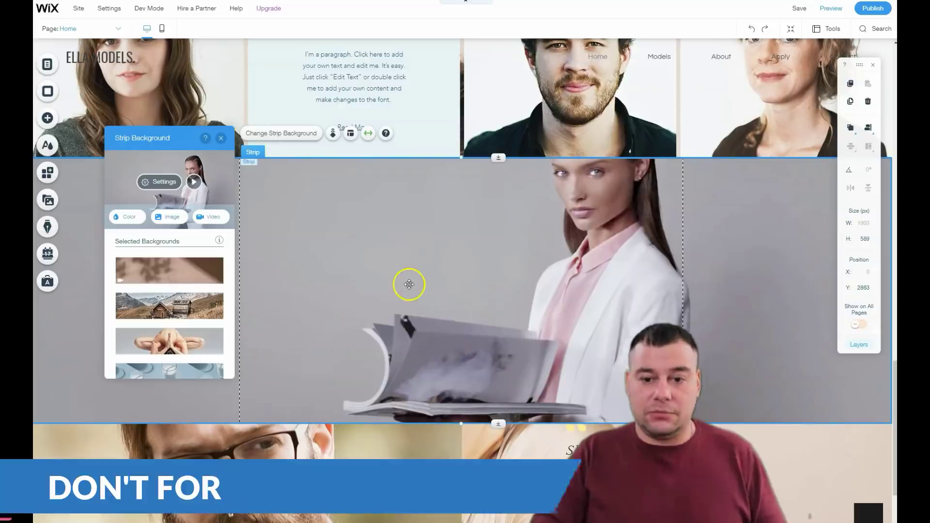
left_click(221, 139)
scroll(495, 297, "down", 3)
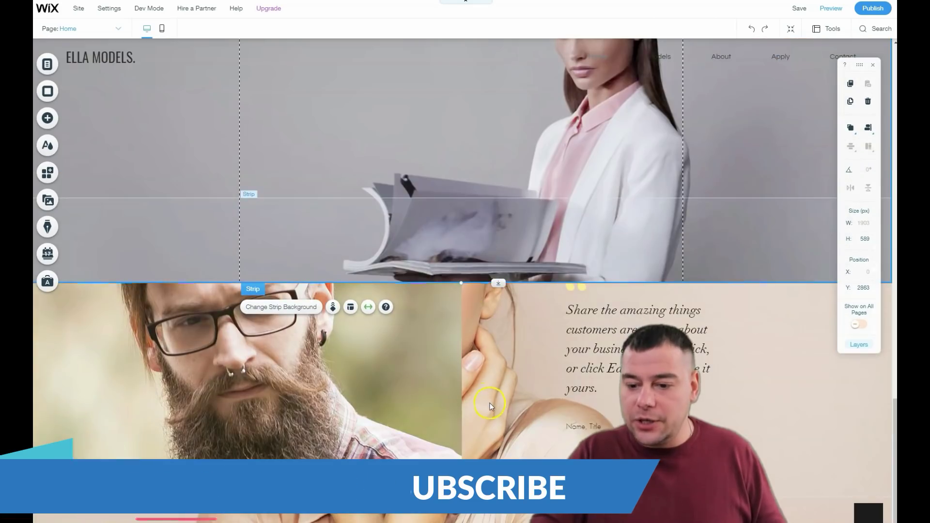
scroll(490, 403, "up", 20)
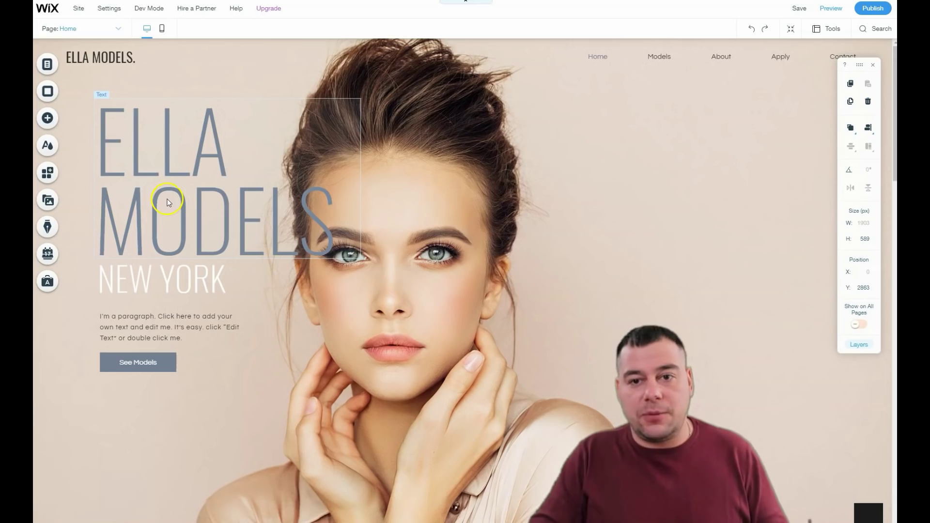
- Browse the Add elements panel to the Social section's social bar options
left_click(48, 119)
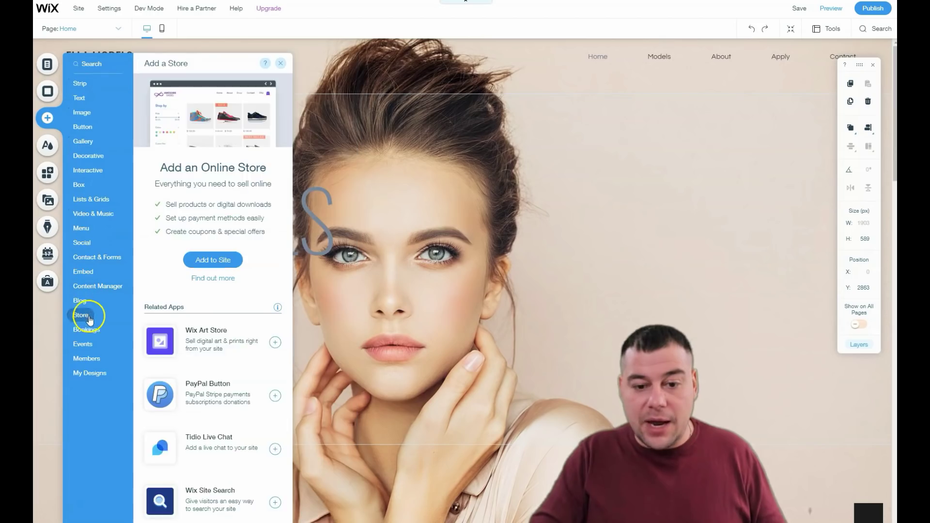
mouse_move(83, 334)
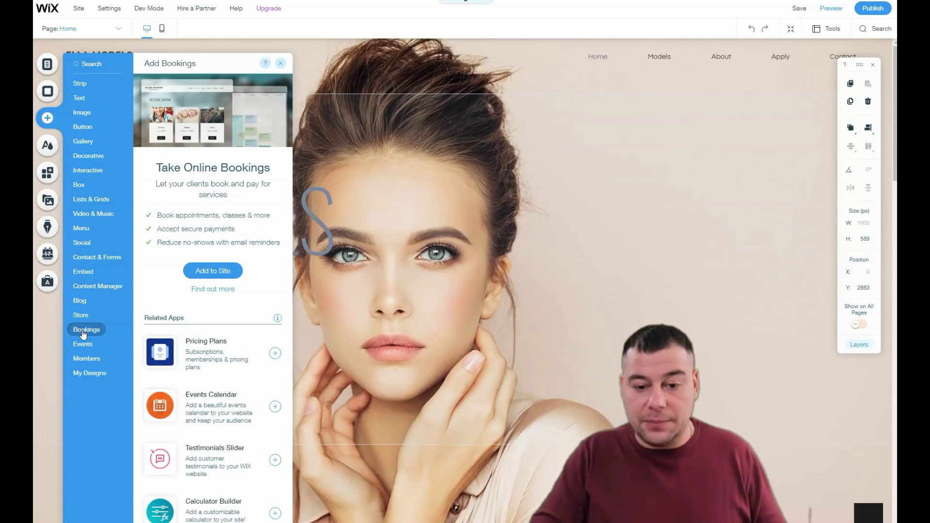
left_click(85, 361)
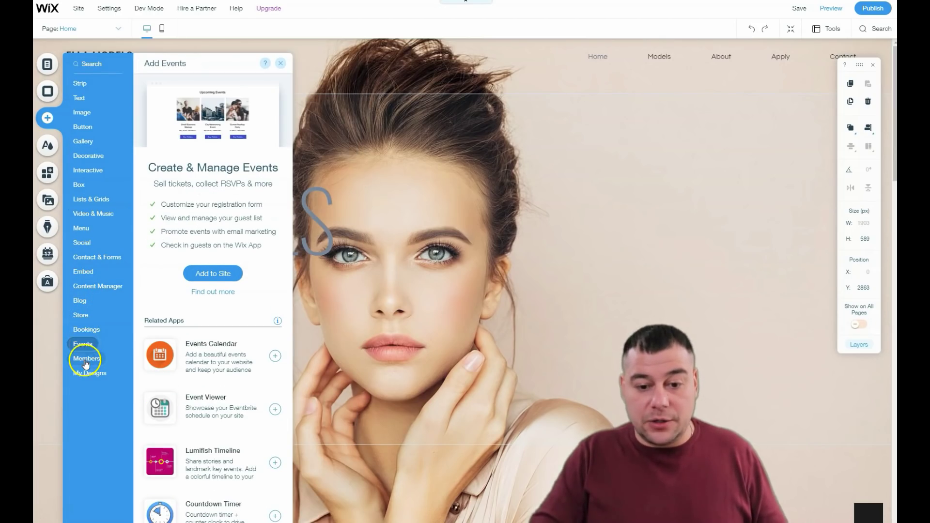
left_click(90, 259)
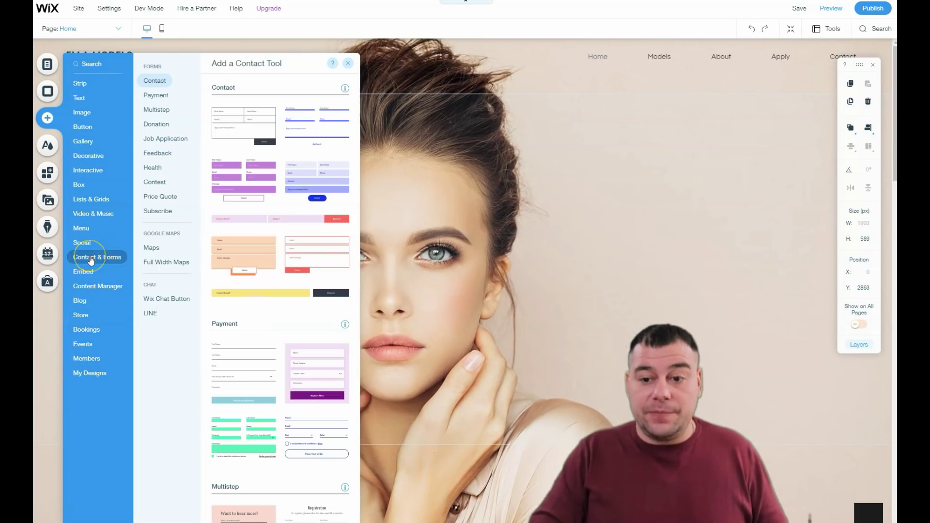
left_click(83, 242)
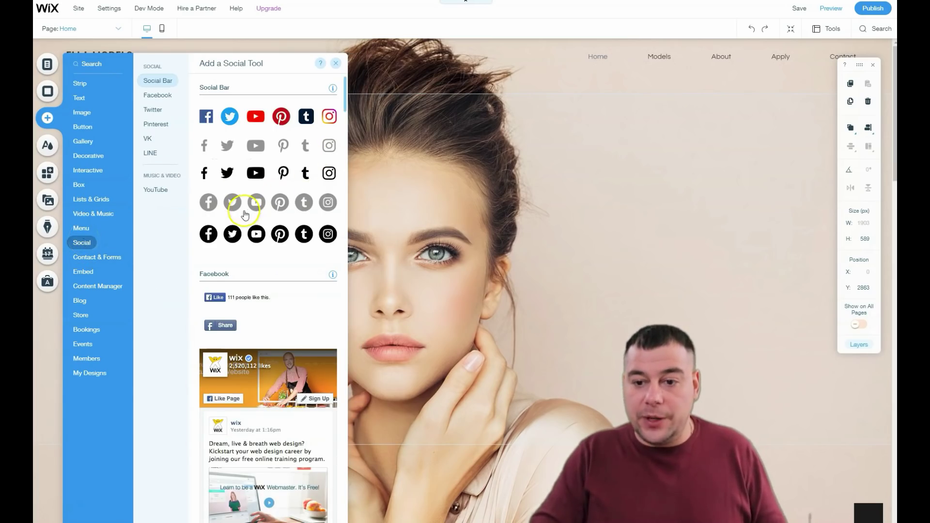
- Place the grey round social bar at the top right of the ELLA MODELS hero
left_click_drag(324, 204, 697, 152)
mouse_move(711, 108)
left_mouse_down()
mouse_move(714, 89)
mouse_move(721, 103)
left_mouse_up()
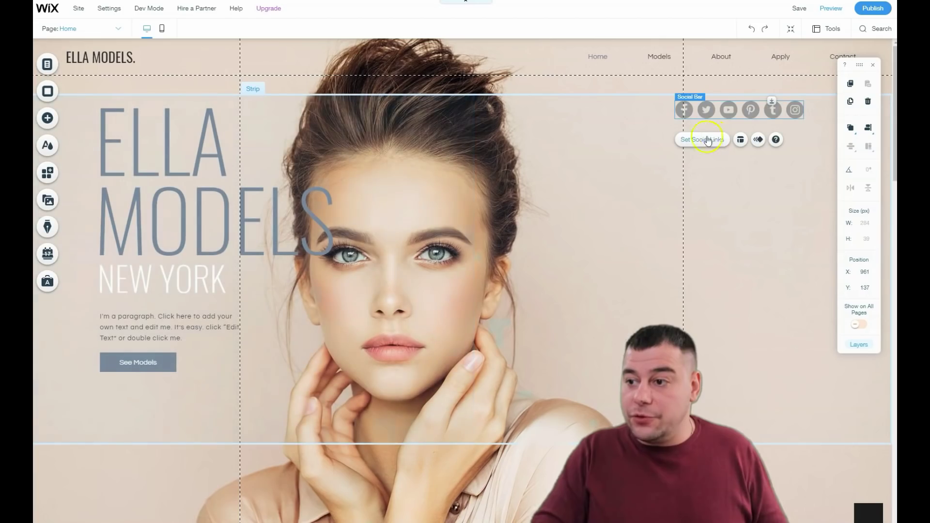
left_click(612, 215)
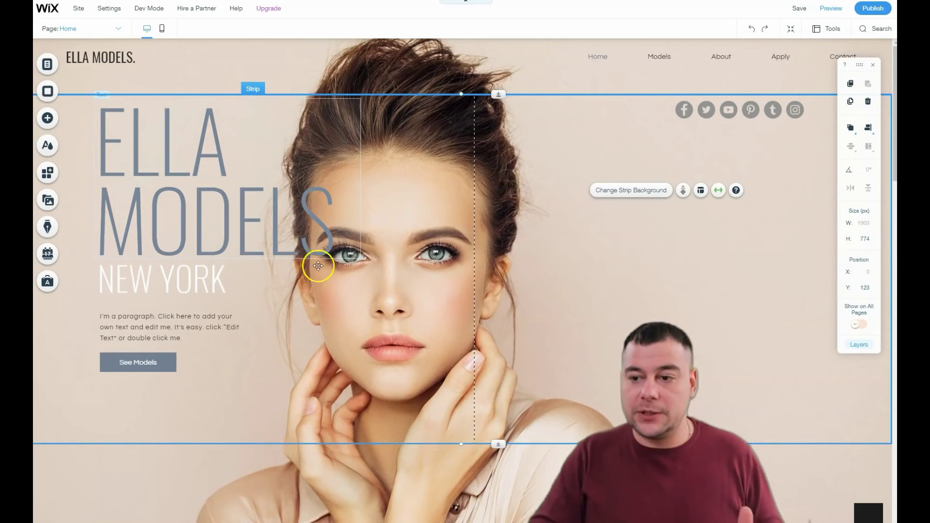
left_click(164, 30)
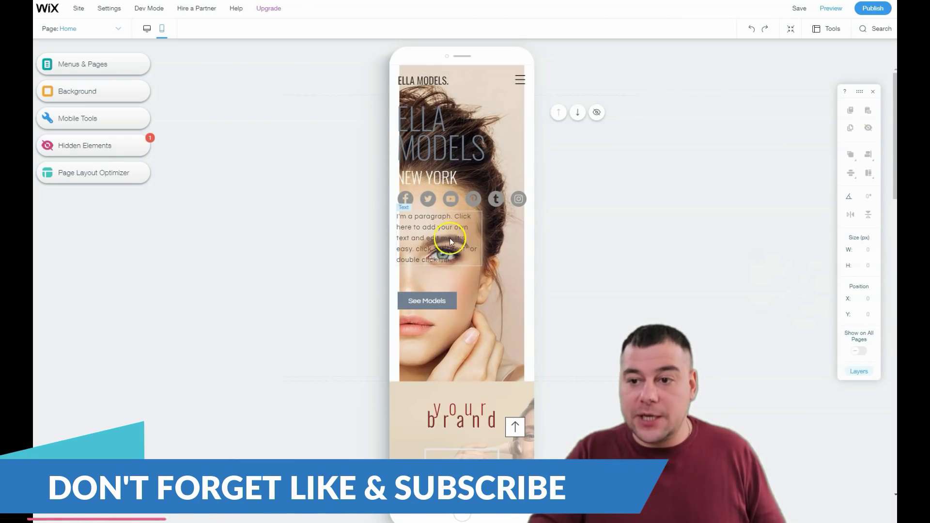
scroll(450, 241, "down", 3)
scroll(451, 242, "down", 10)
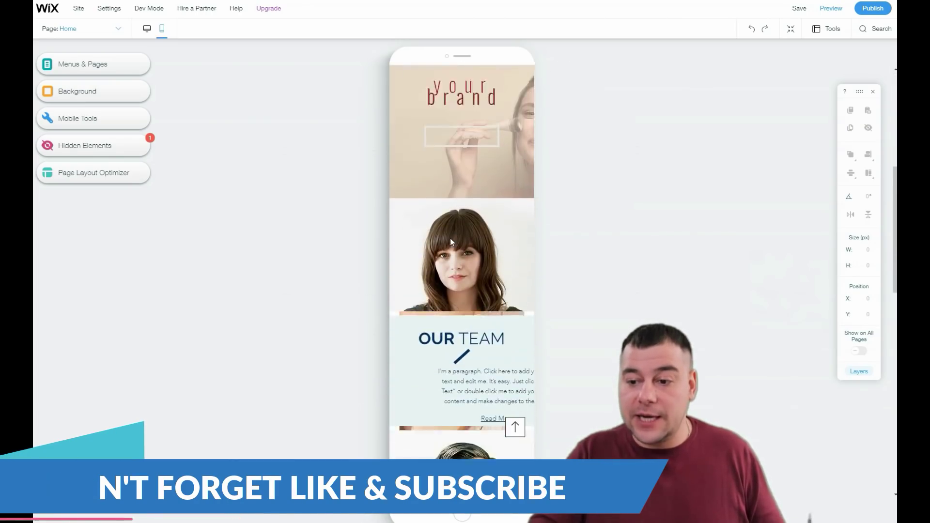
scroll(450, 242, "down", 10)
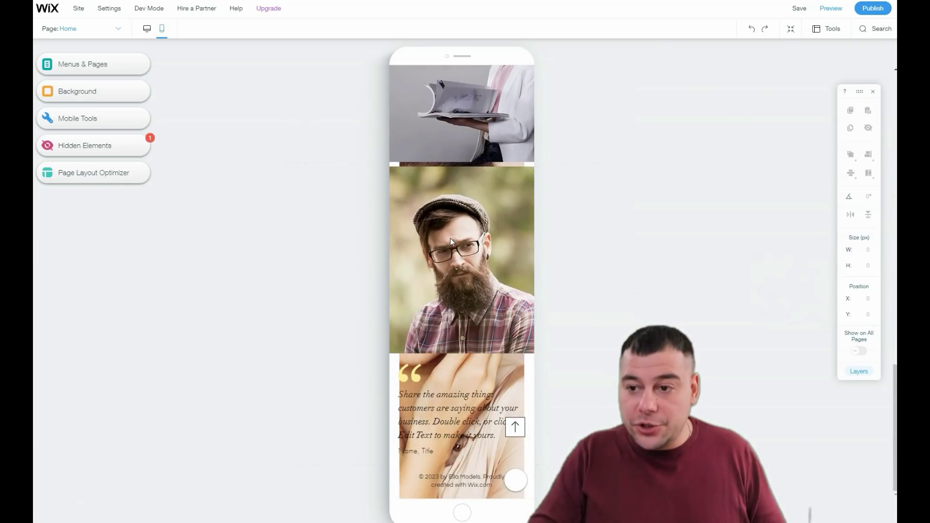
scroll(451, 241, "up", 20)
scroll(450, 243, "up", 1)
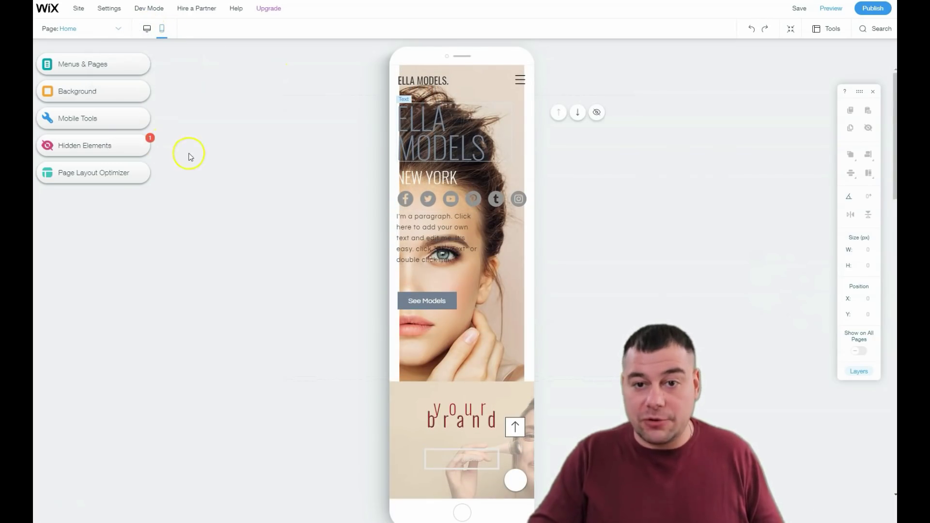
left_click(147, 30)
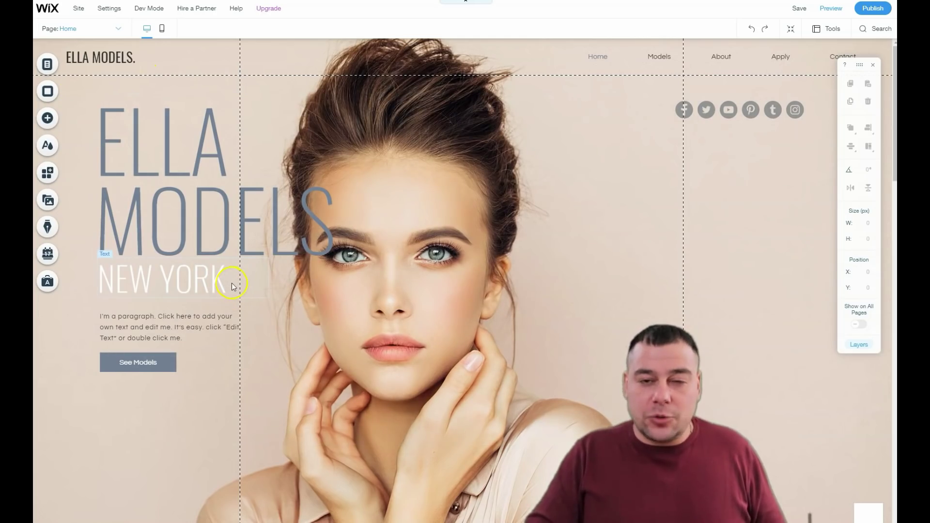
left_click(191, 201)
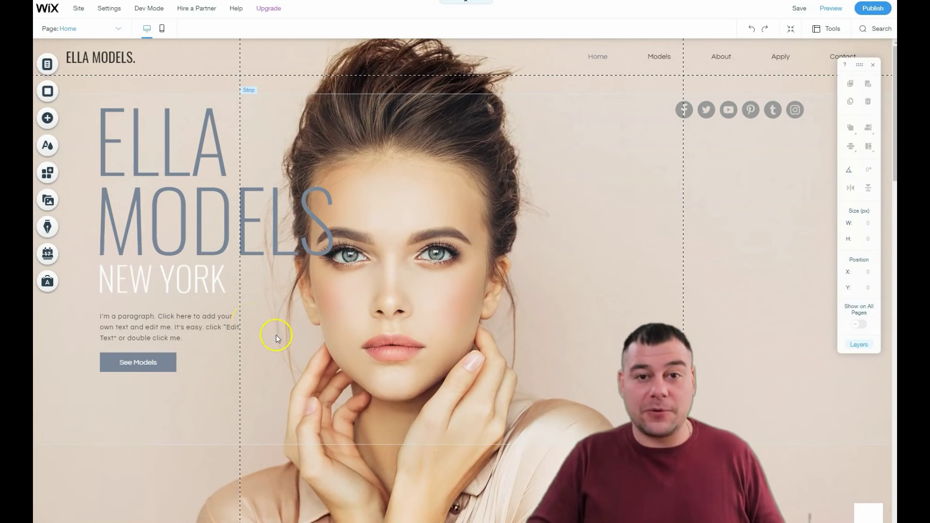
scroll(277, 337, "down", 3)
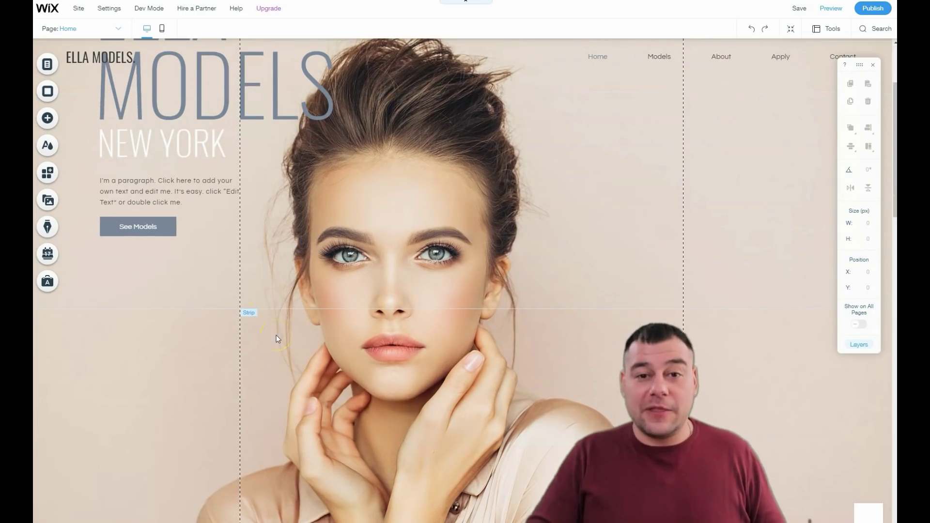